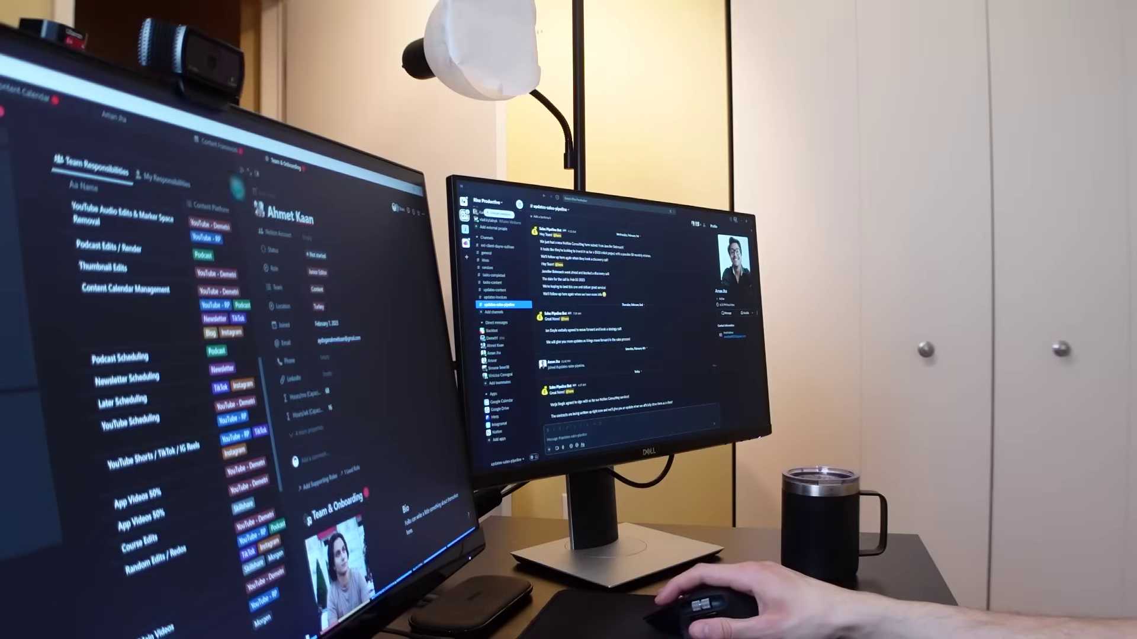
# Open voicenotes.com/app to show the empty Voicenotes welcome page with no notes yet
pyautogui.click(219, 144)
pyautogui.click(8, 127)
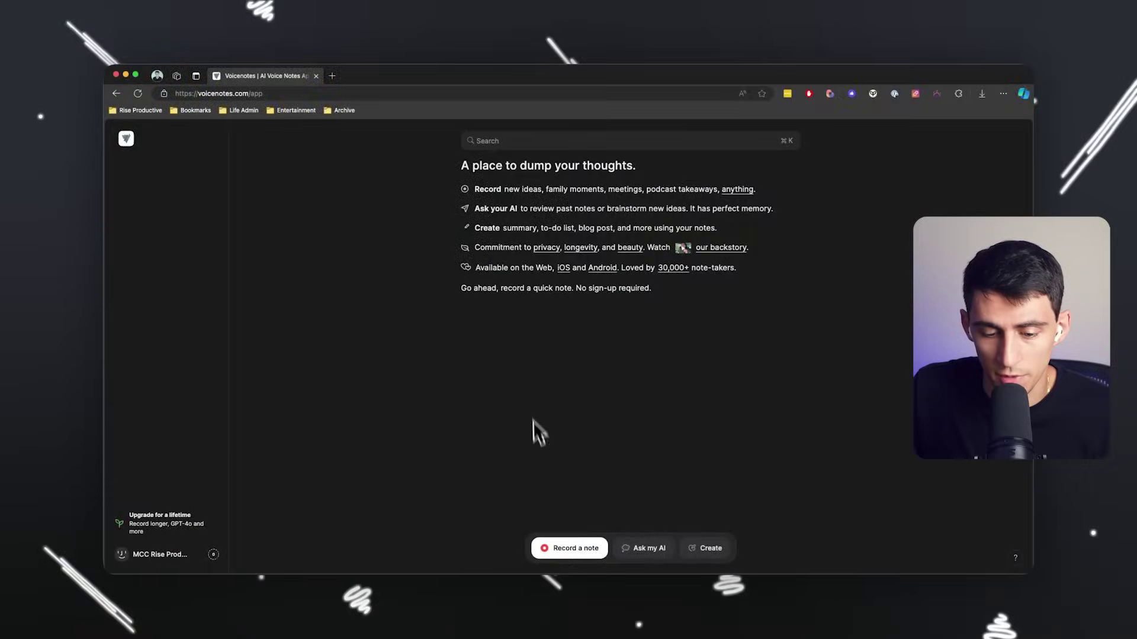
# Record a 44-second voice note, saved as 'Reflection on Simplifying Task Management Through Automation'
pyautogui.click(570, 549)
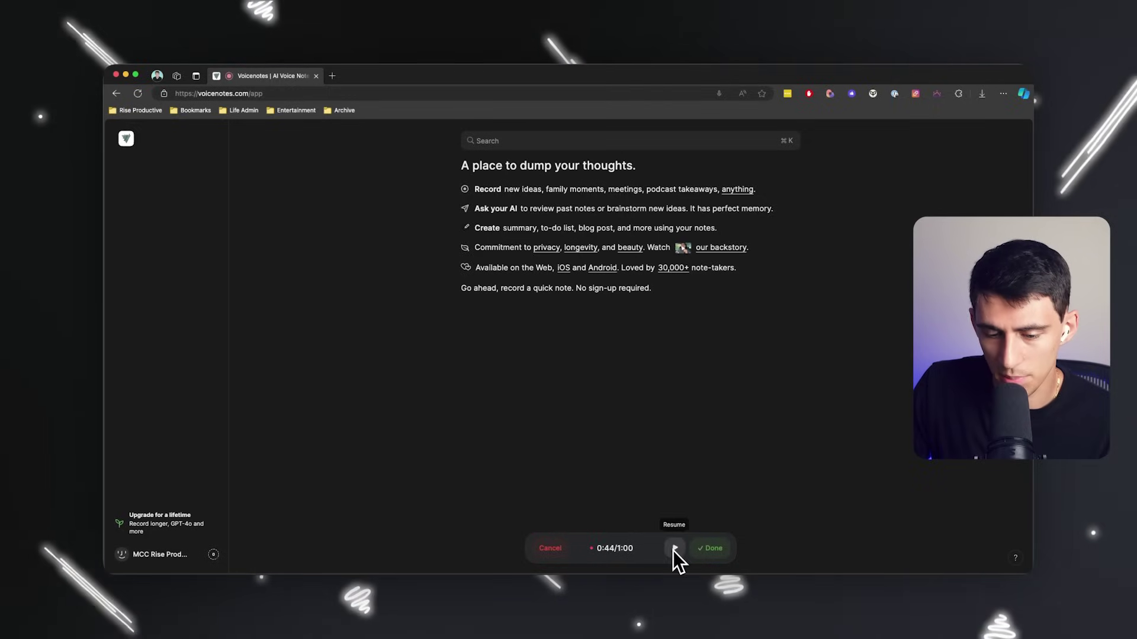
pyautogui.click(713, 548)
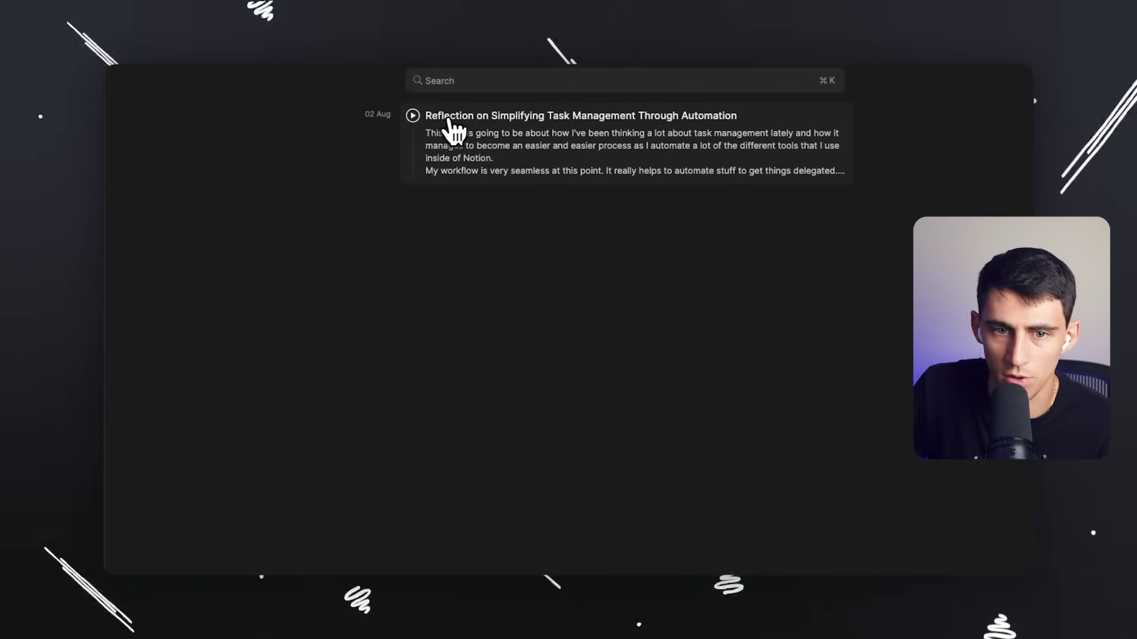
# Download the task-management note's audio recording
pyautogui.moveTo(660, 169)
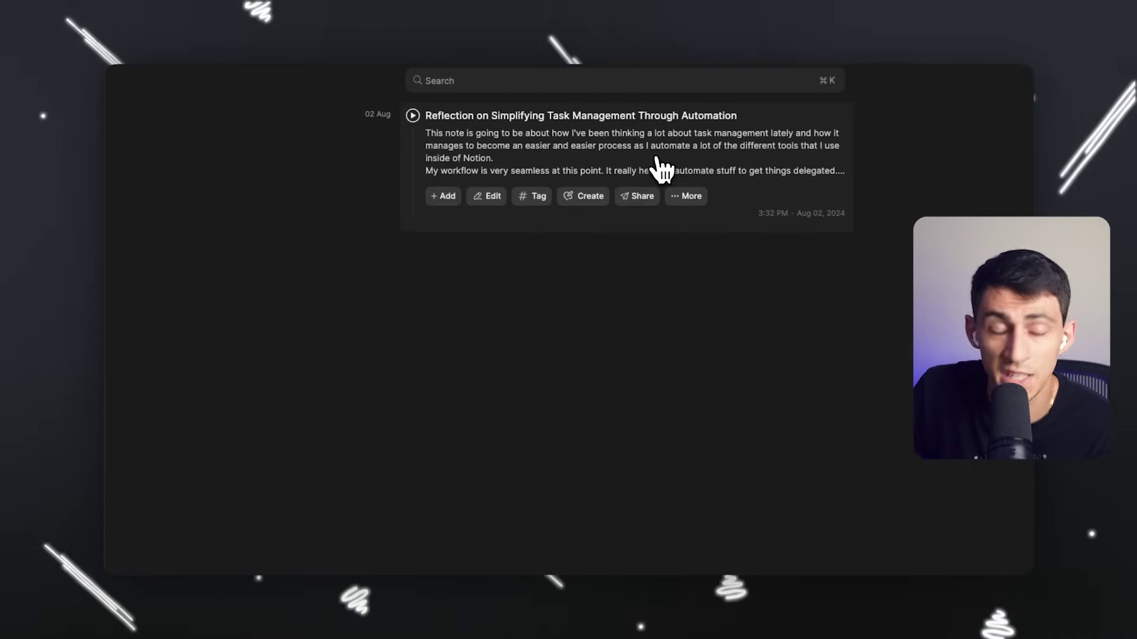
pyautogui.click(641, 197)
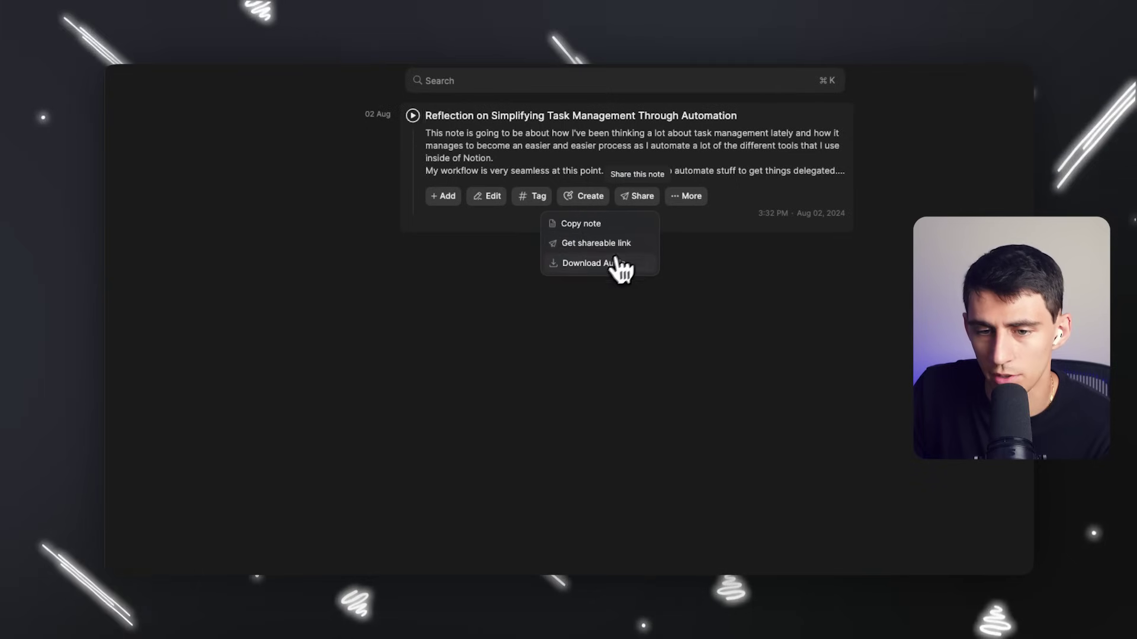
pyautogui.click(599, 264)
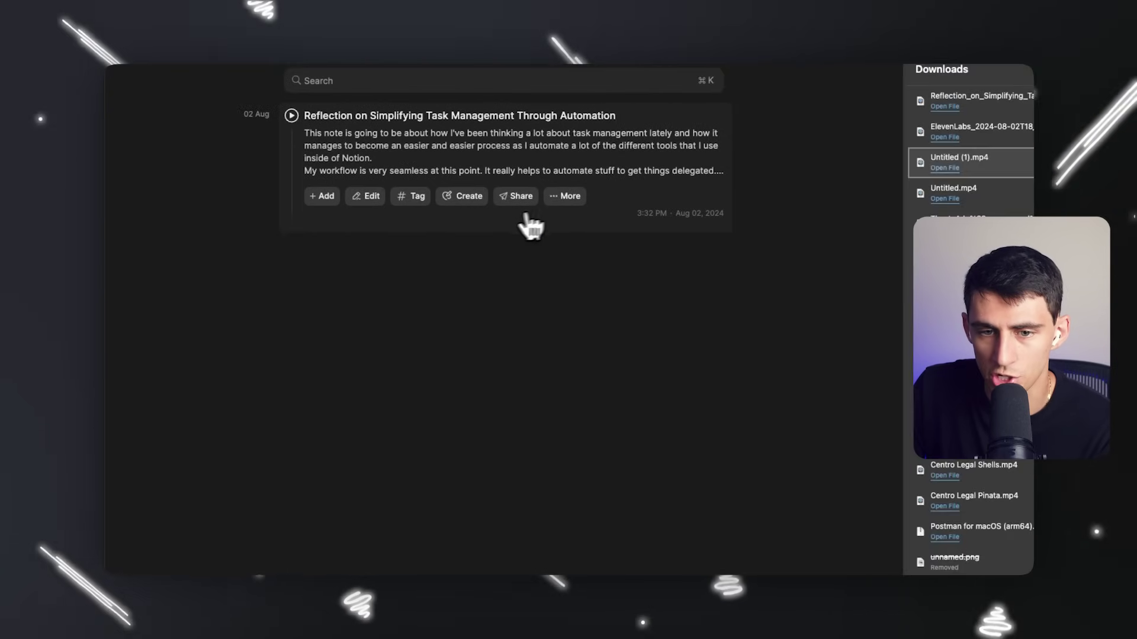
# Publish the note as a public link and preview its shared page
pyautogui.click(503, 244)
pyautogui.click(394, 253)
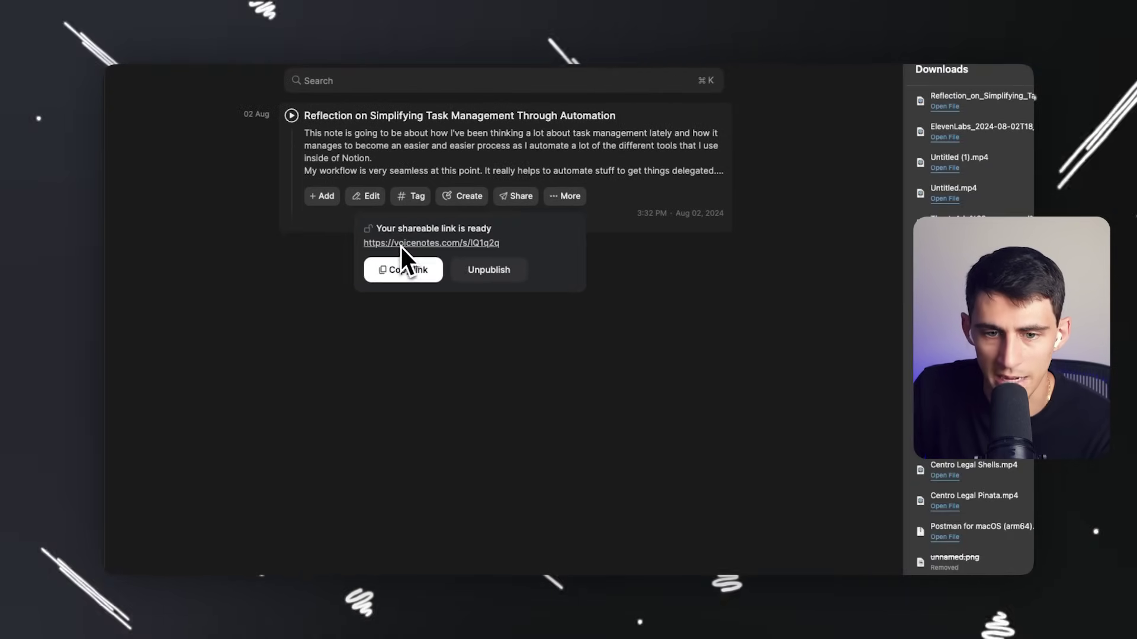
pyautogui.click(419, 243)
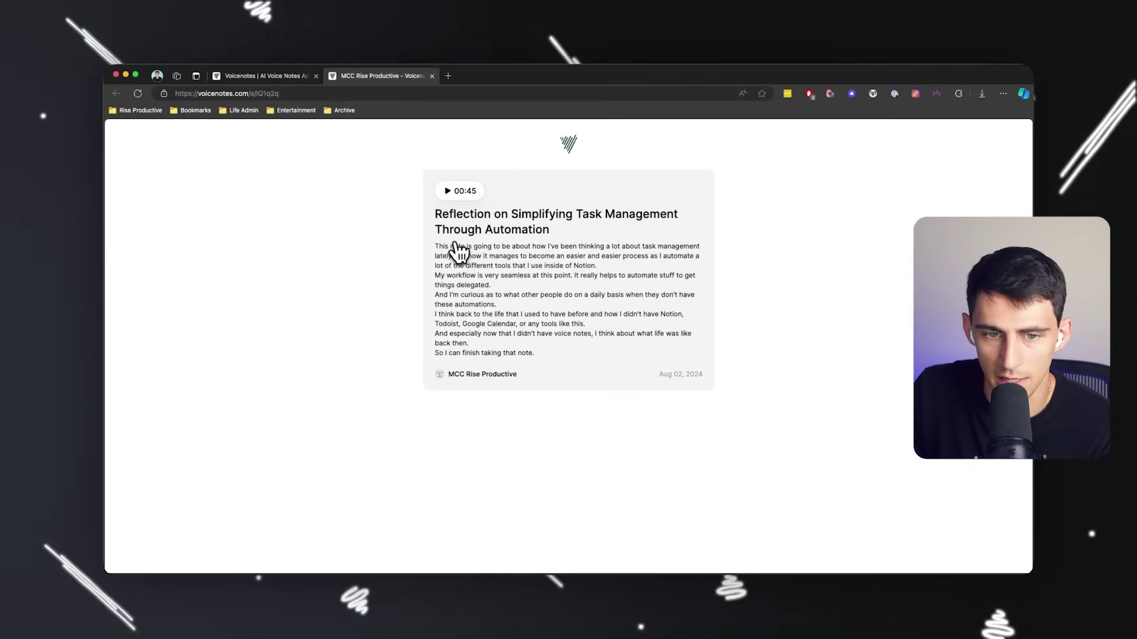
pyautogui.moveTo(436, 248); pyautogui.dragTo(571, 370)
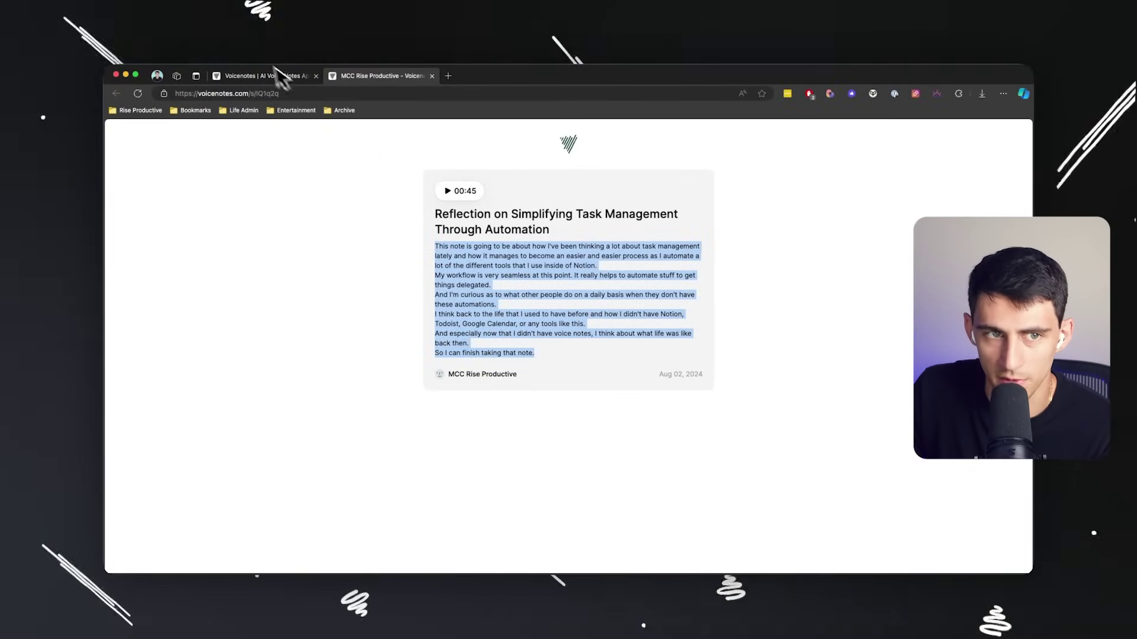
pyautogui.click(258, 78)
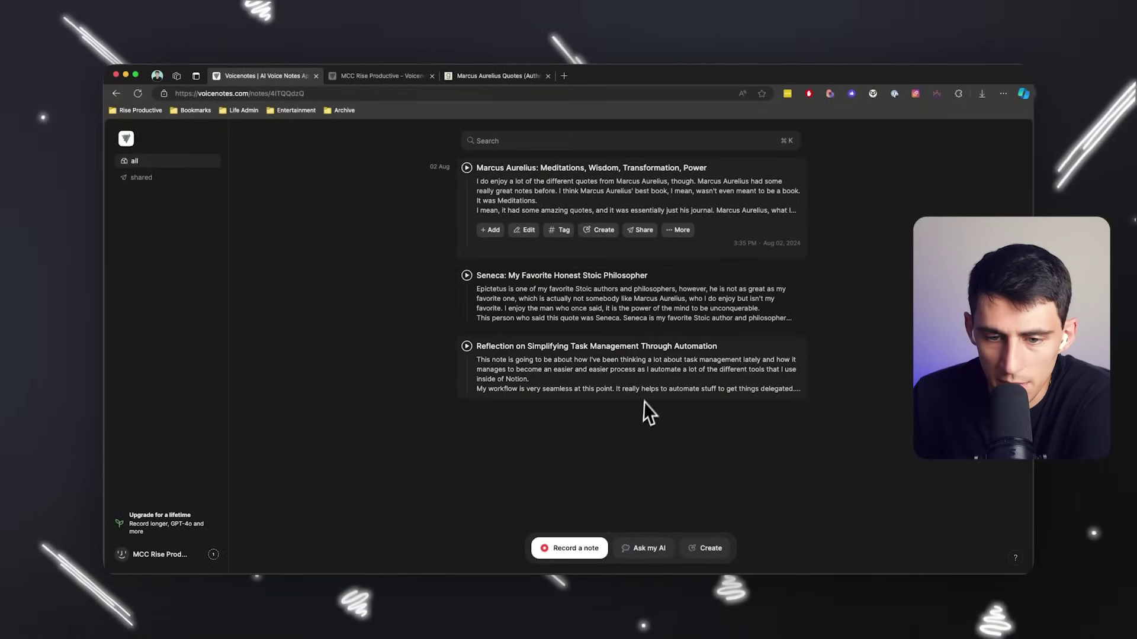
# Tag the task-management note with a new Productivity tag
pyautogui.click(664, 362)
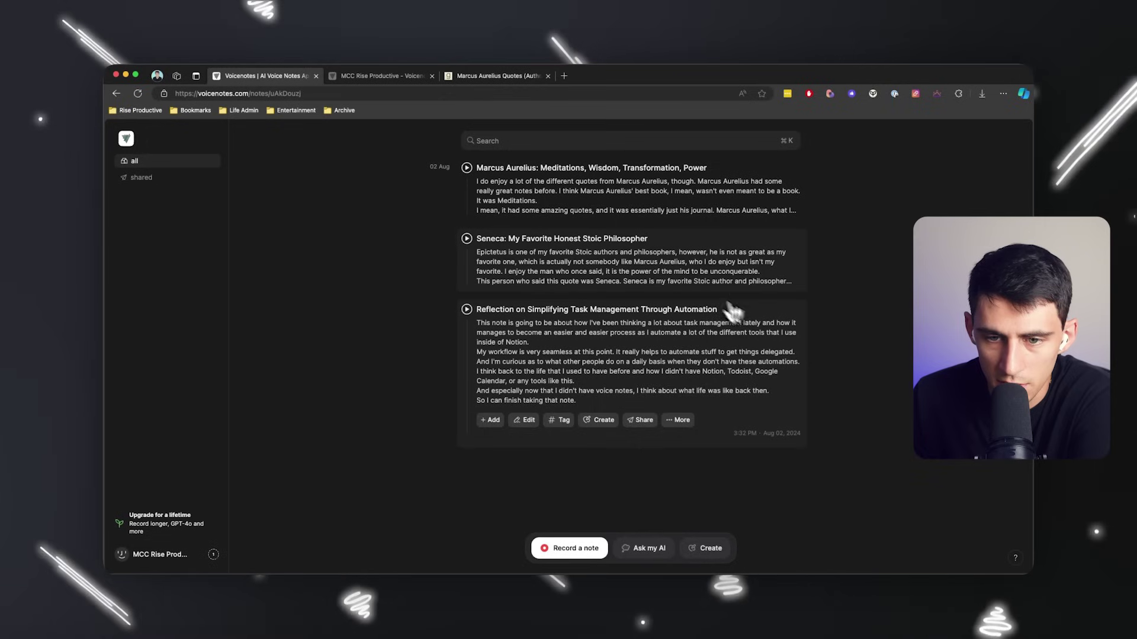
pyautogui.click(675, 275)
pyautogui.click(581, 210)
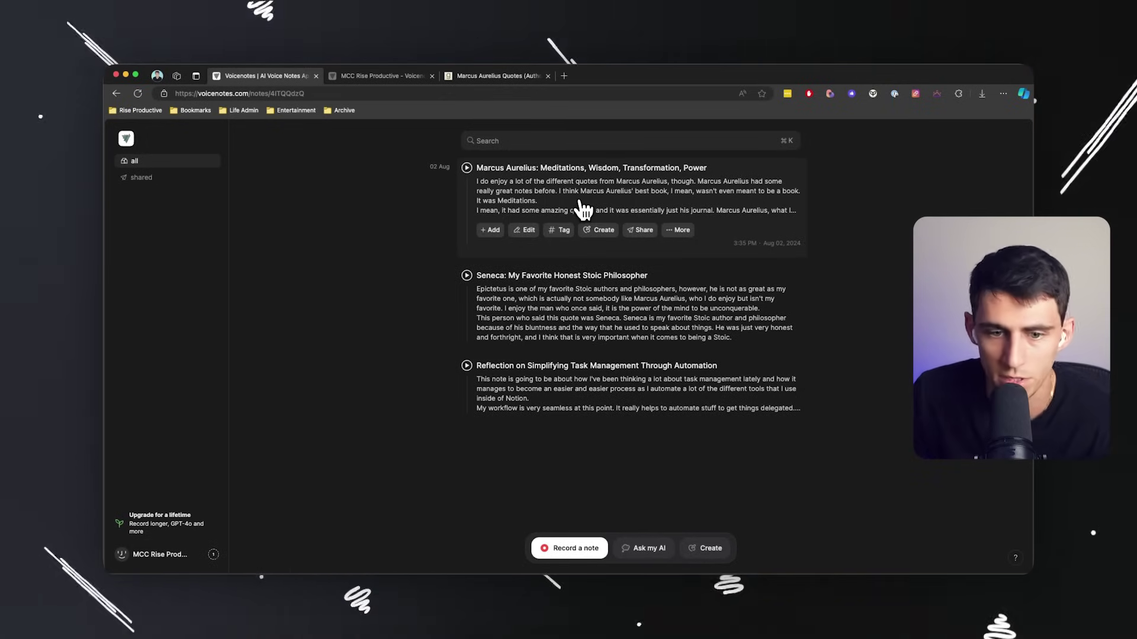
pyautogui.click(565, 296)
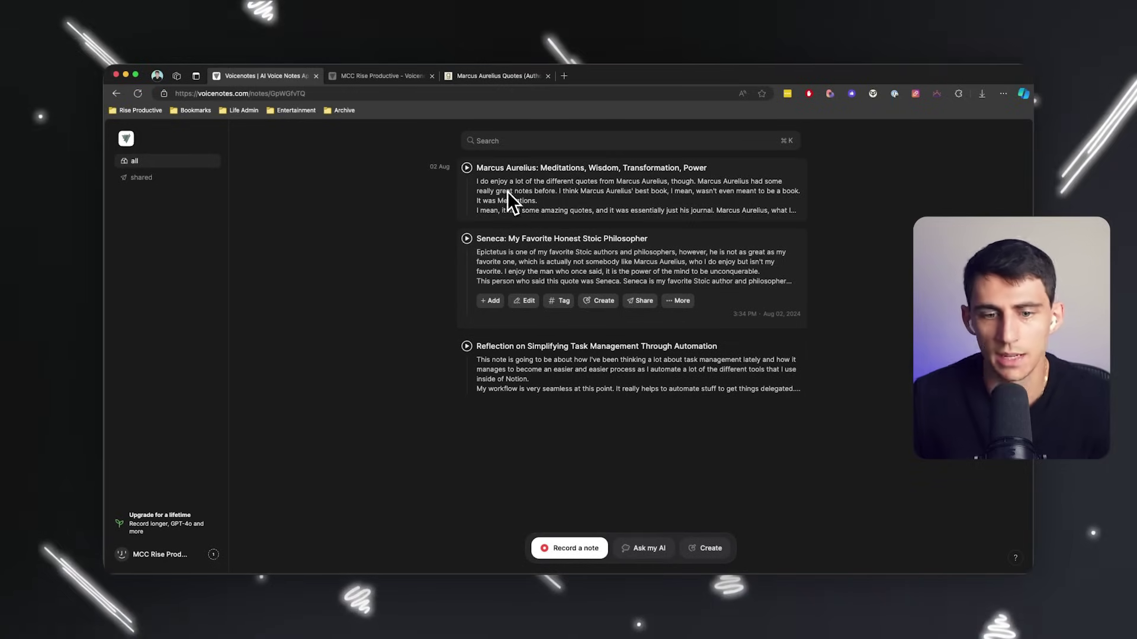
pyautogui.click(560, 378)
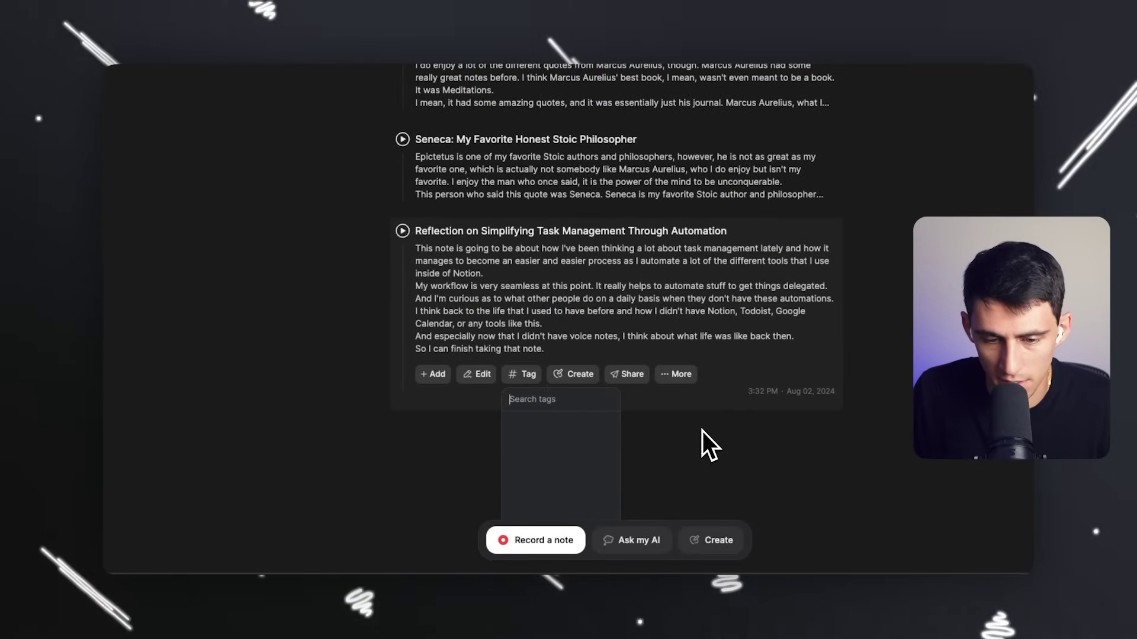
pyautogui.write('Productivity')
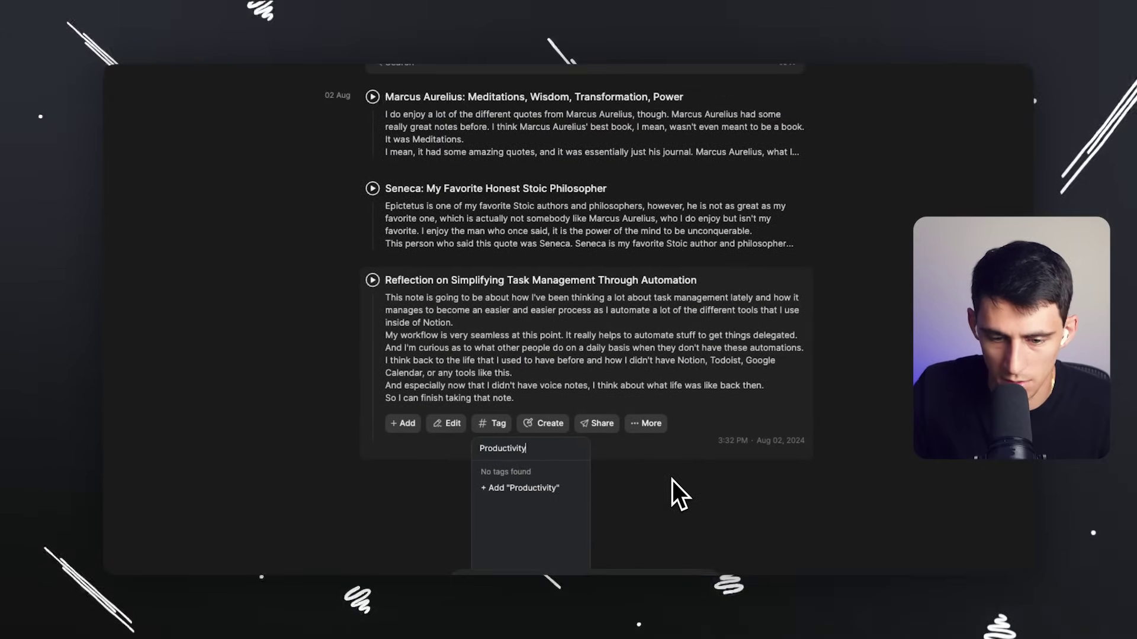
pyautogui.click(500, 488)
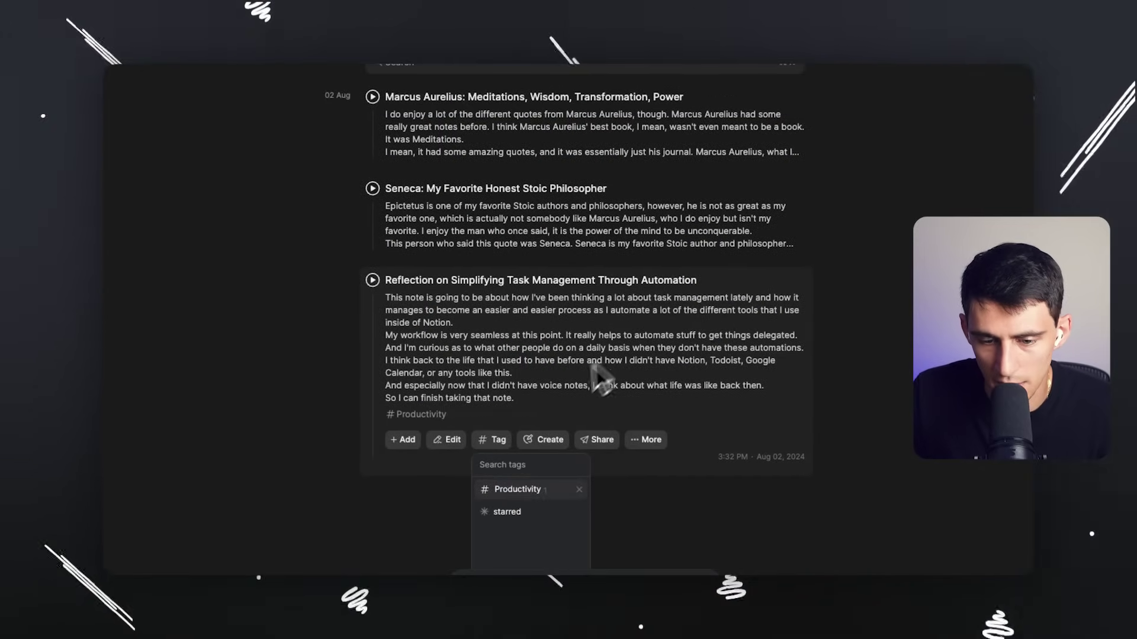
# Tag the Seneca and Marcus Aurelius notes with Stoicism and Philosophy
pyautogui.click(524, 436)
pyautogui.click(494, 294)
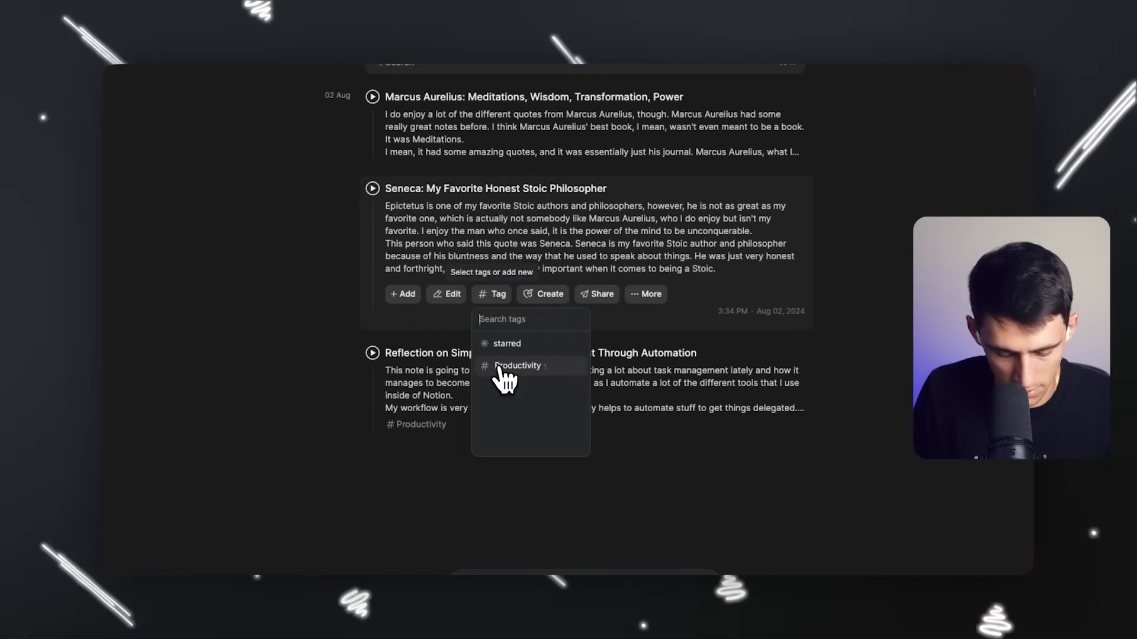
pyautogui.write('Stoicism')
pyautogui.click(500, 370)
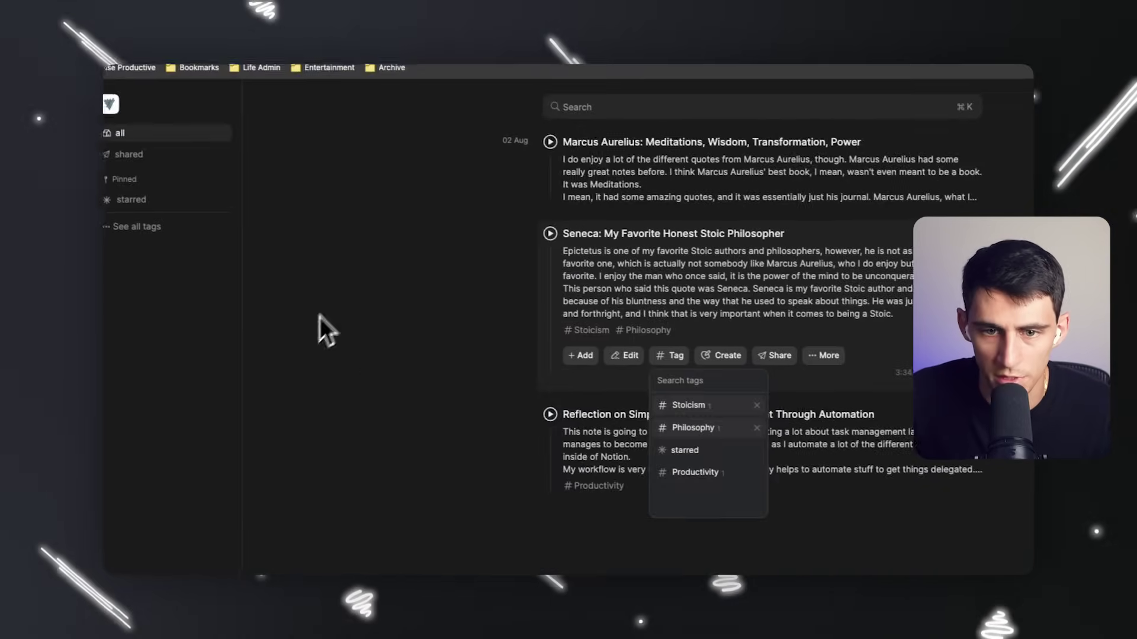
pyautogui.click(456, 141)
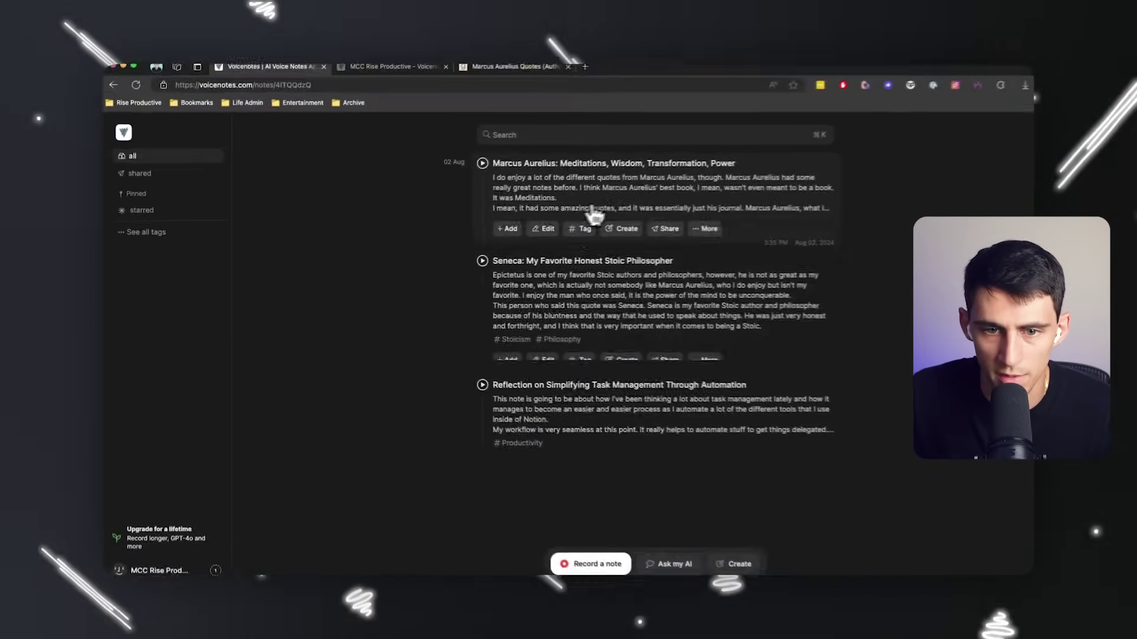
pyautogui.click(582, 241)
pyautogui.click(573, 314)
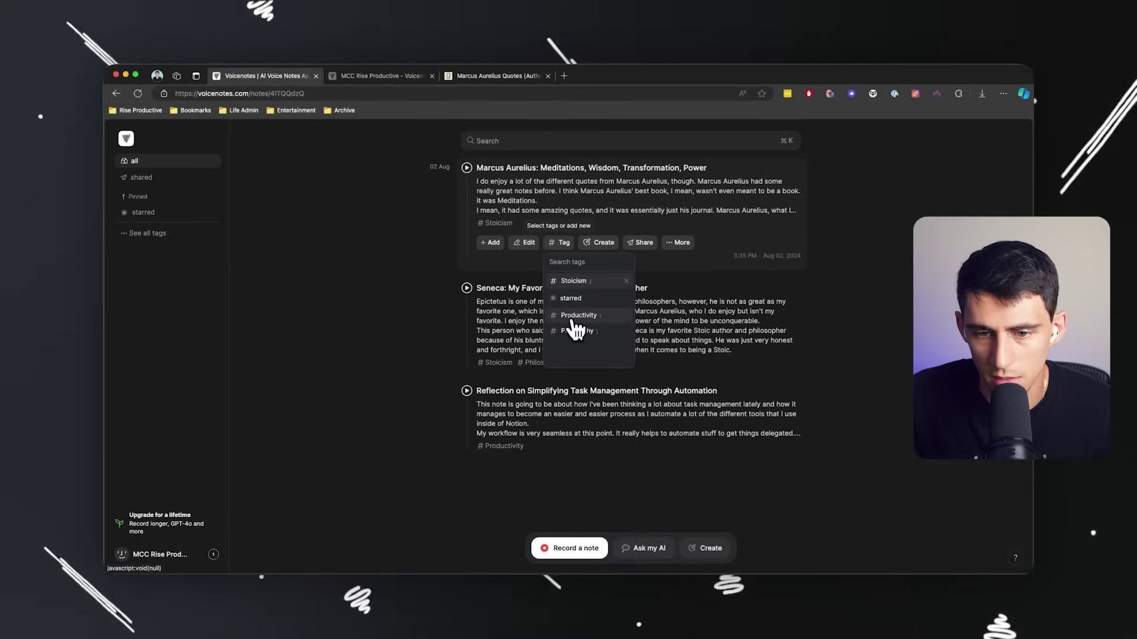
pyautogui.click(571, 330)
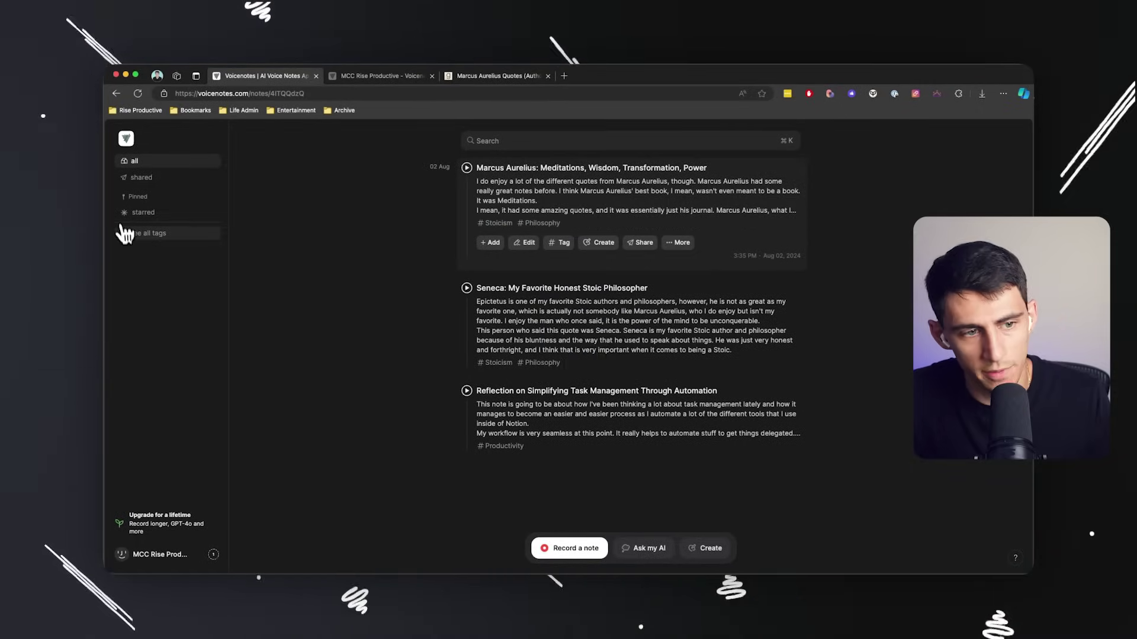
# Pin the Philosophy and Productivity tags to the sidebar
pyautogui.click(145, 232)
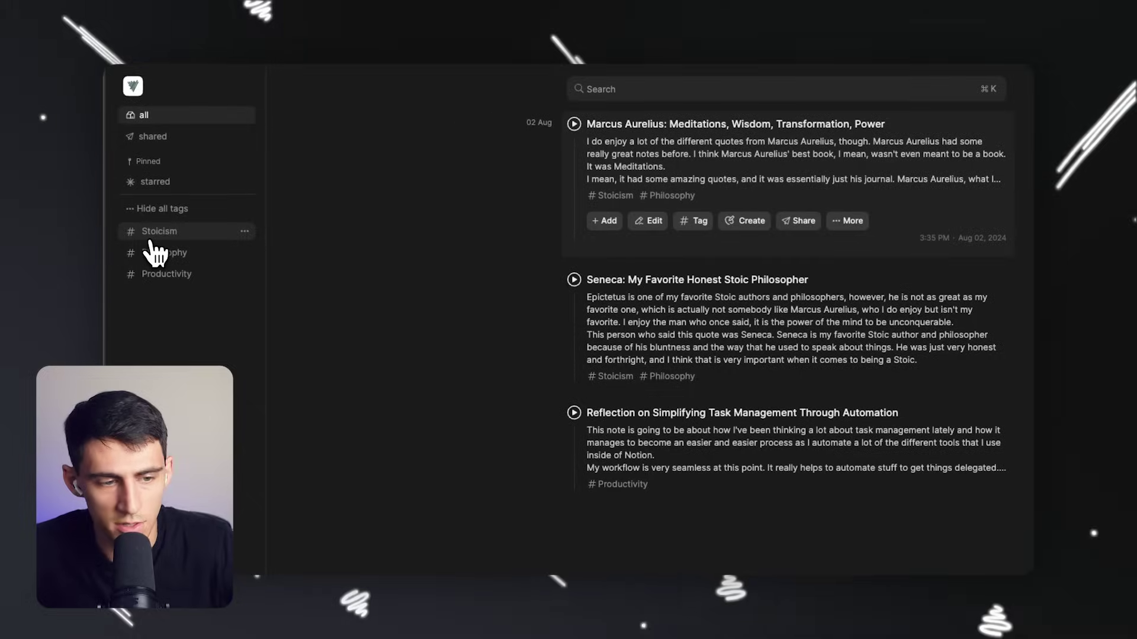
pyautogui.click(169, 275)
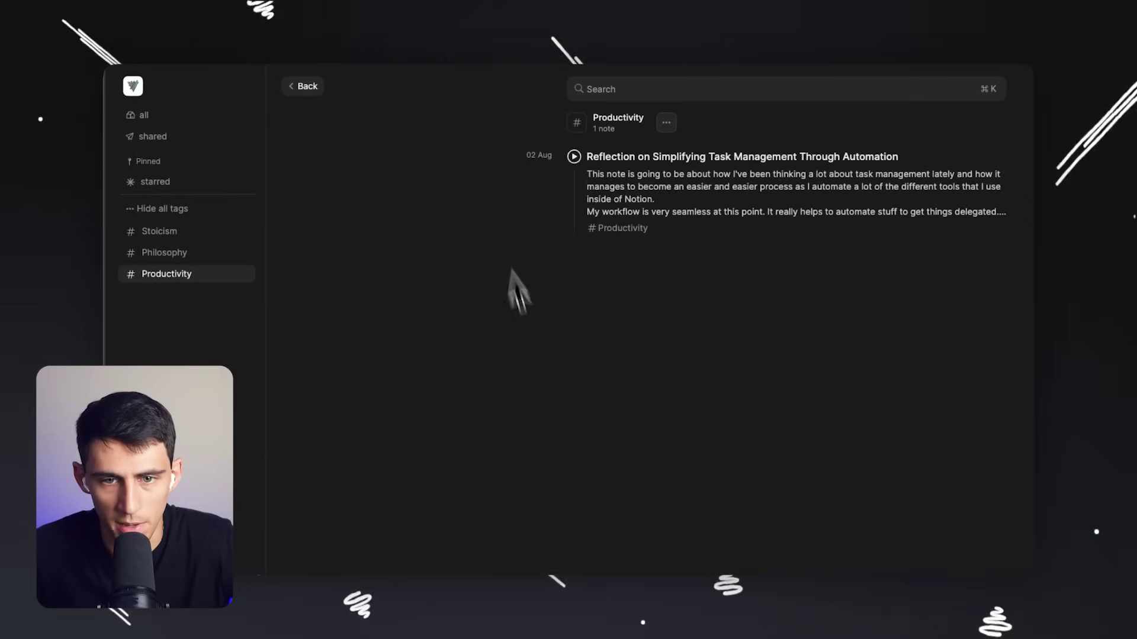
pyautogui.click(186, 257)
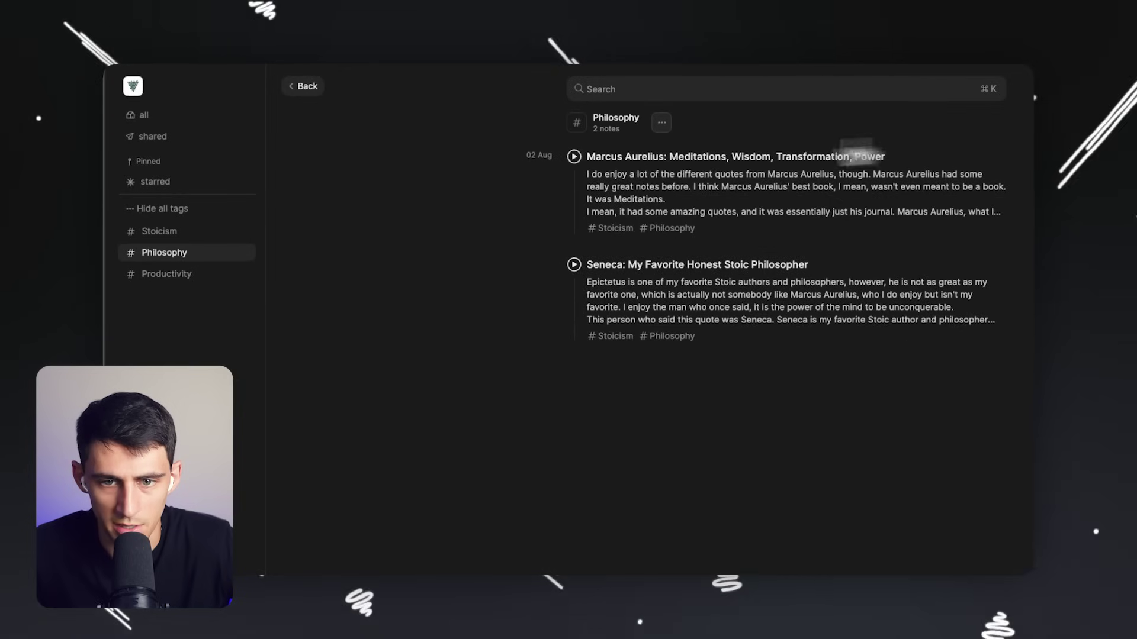
pyautogui.click(662, 122)
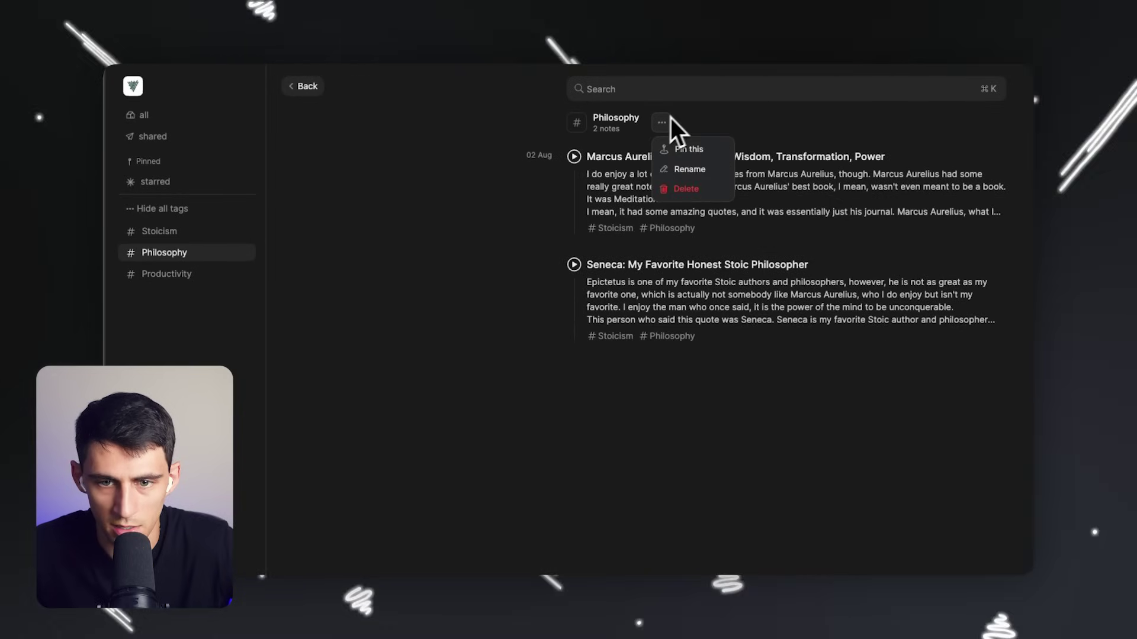
pyautogui.click(670, 152)
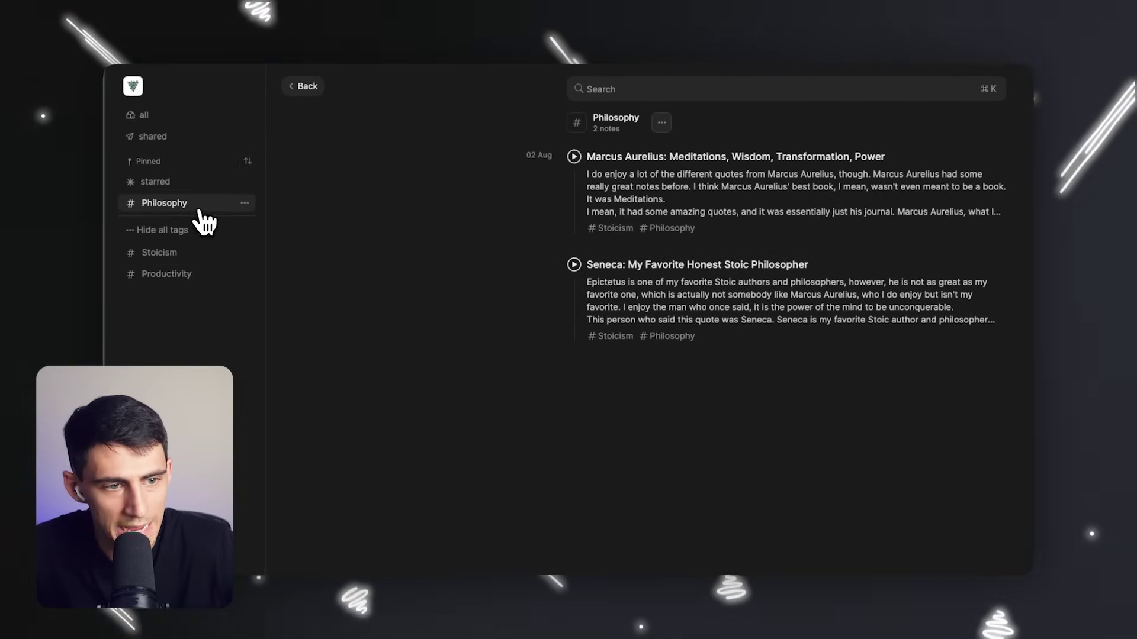
pyautogui.moveTo(199, 210); pyautogui.dragTo(207, 195)
pyautogui.click(166, 274)
pyautogui.click(666, 123)
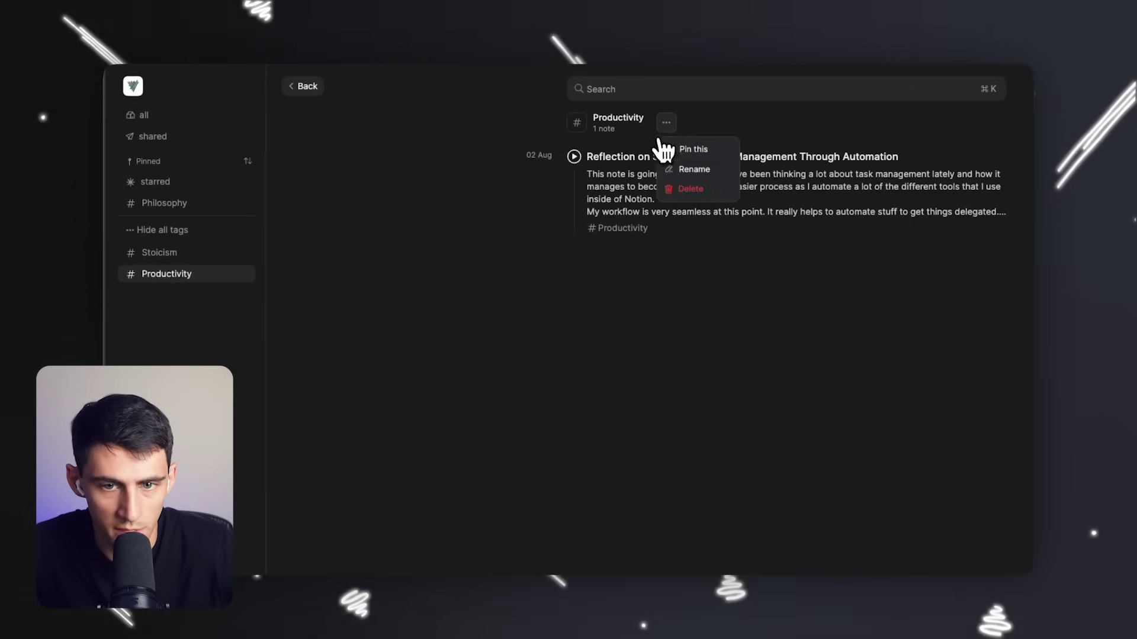
pyautogui.click(662, 147)
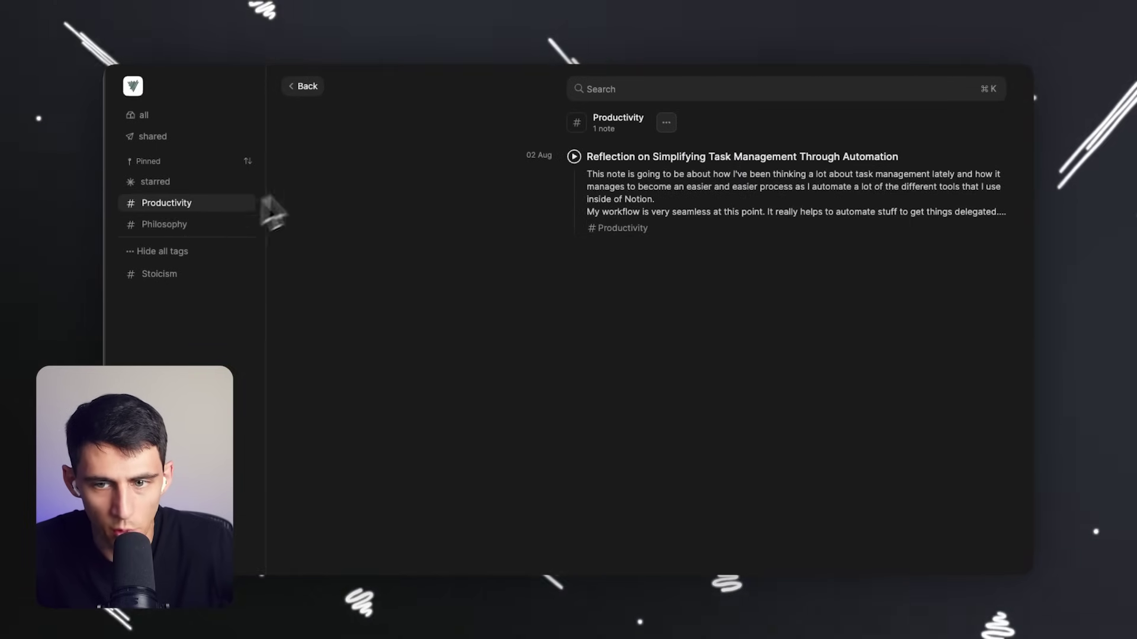
# Star the task-management note, filter to starred notes, then view shared notes
pyautogui.click(696, 185)
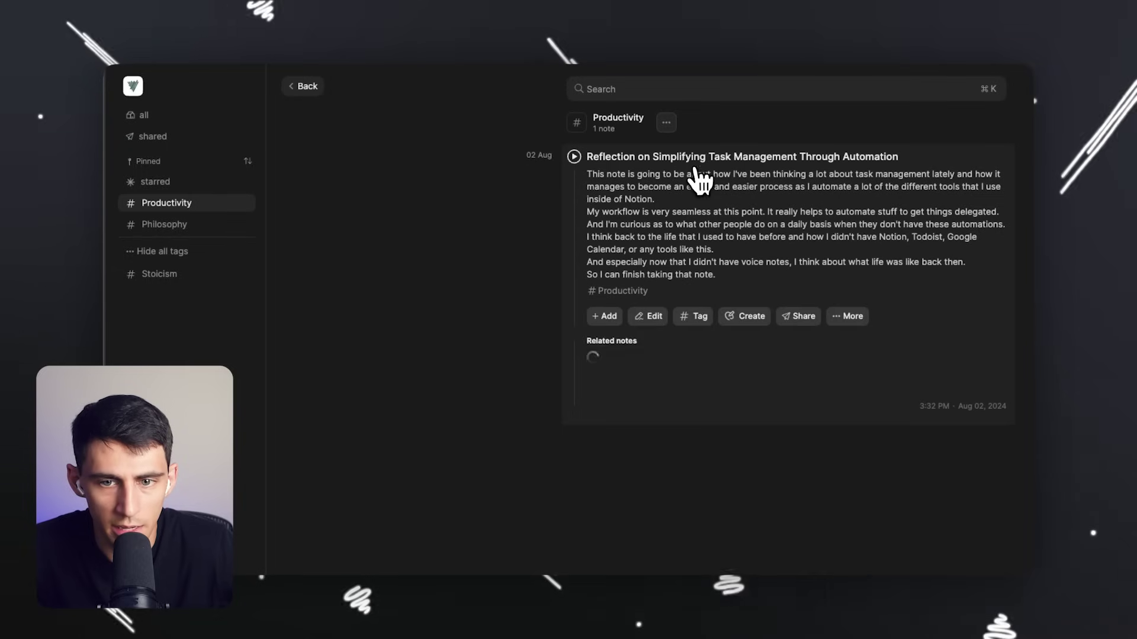
pyautogui.click(712, 320)
pyautogui.click(708, 388)
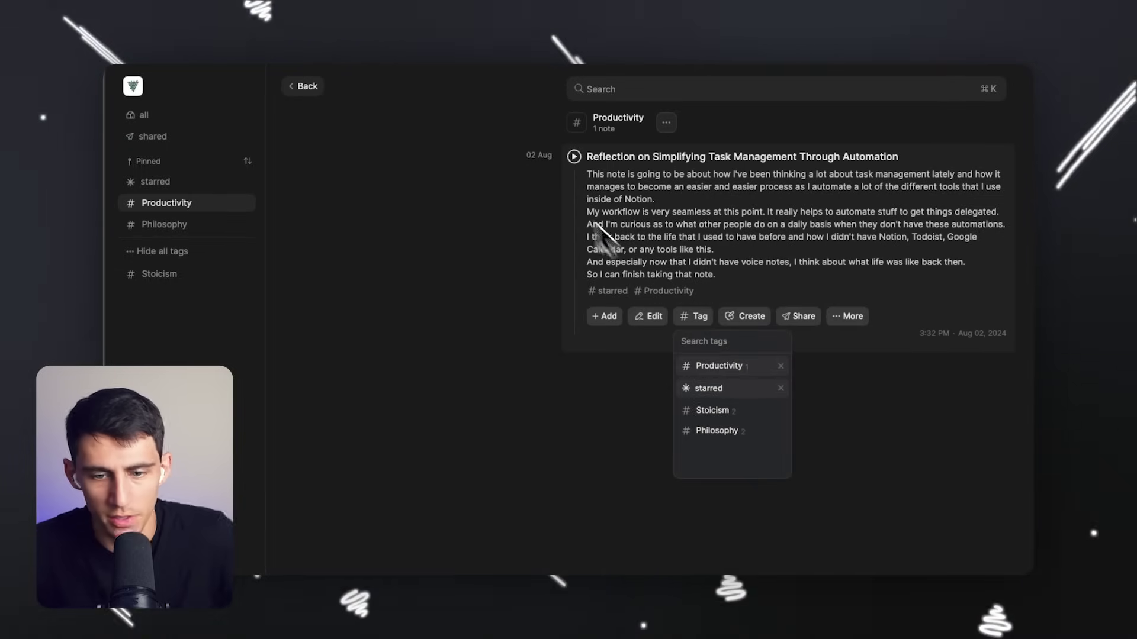
pyautogui.click(599, 227)
pyautogui.click(183, 182)
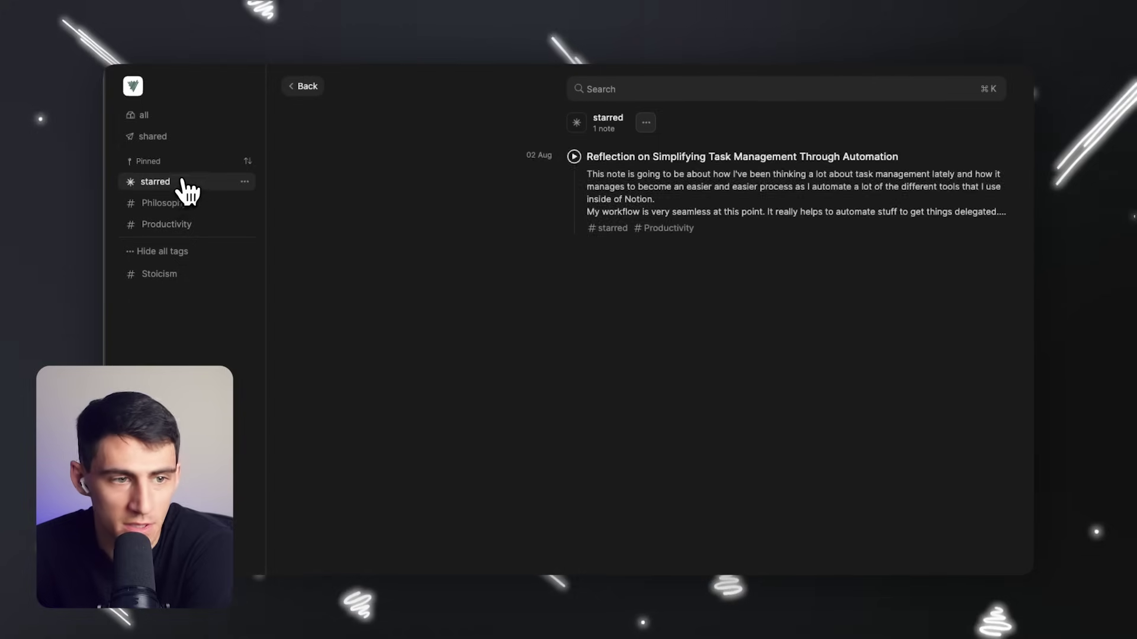
pyautogui.click(175, 138)
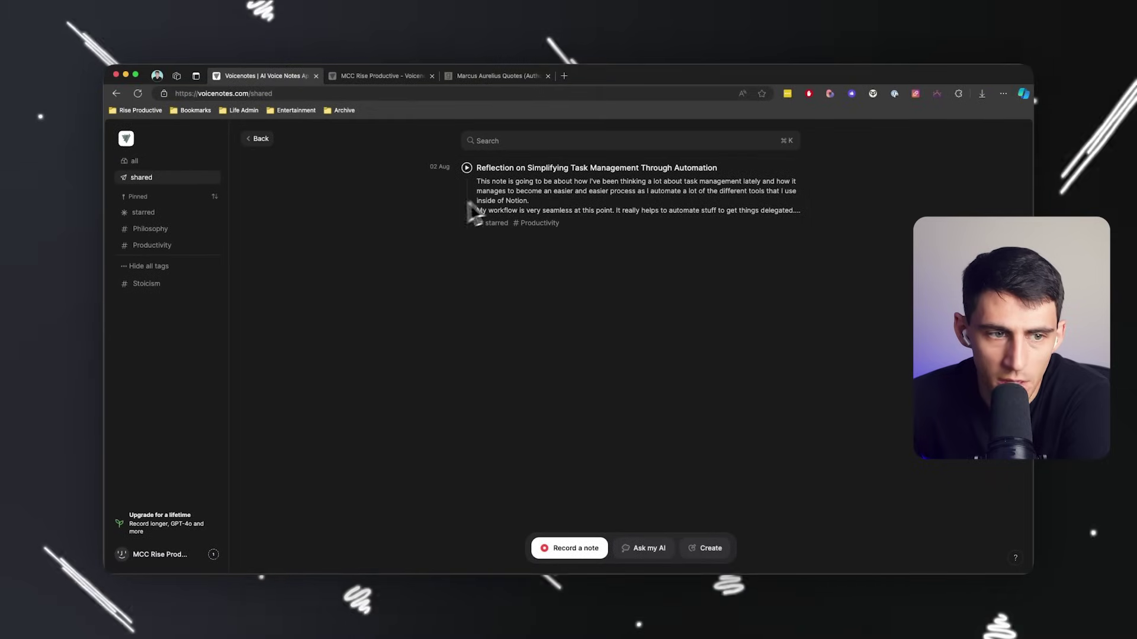
# Unpublish the shared task-management note
pyautogui.click(516, 210)
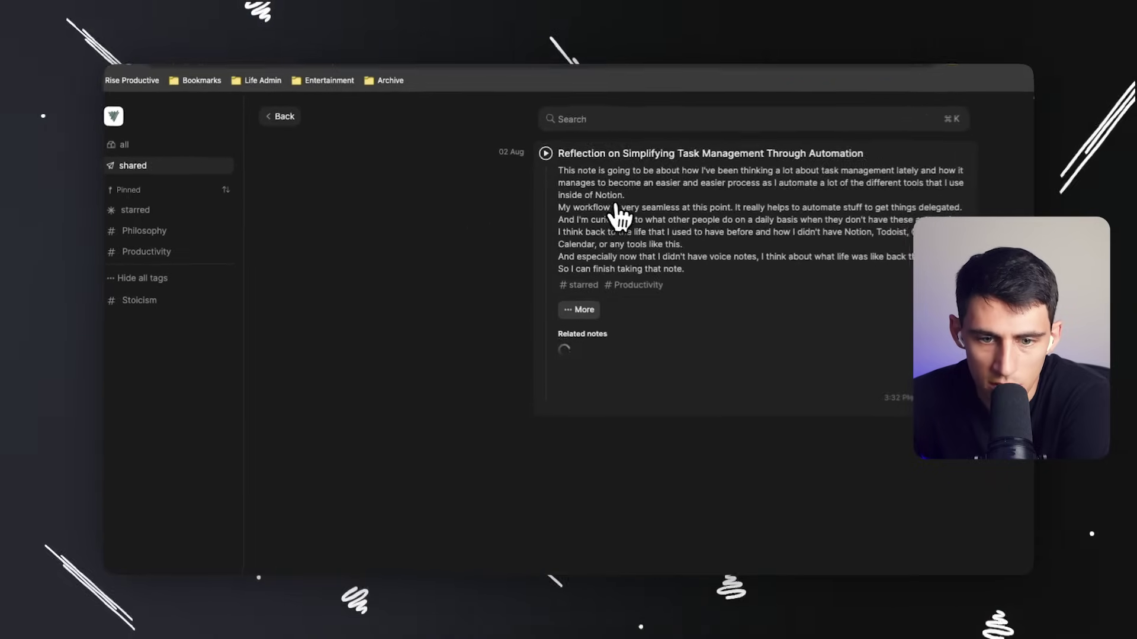
pyautogui.click(496, 290)
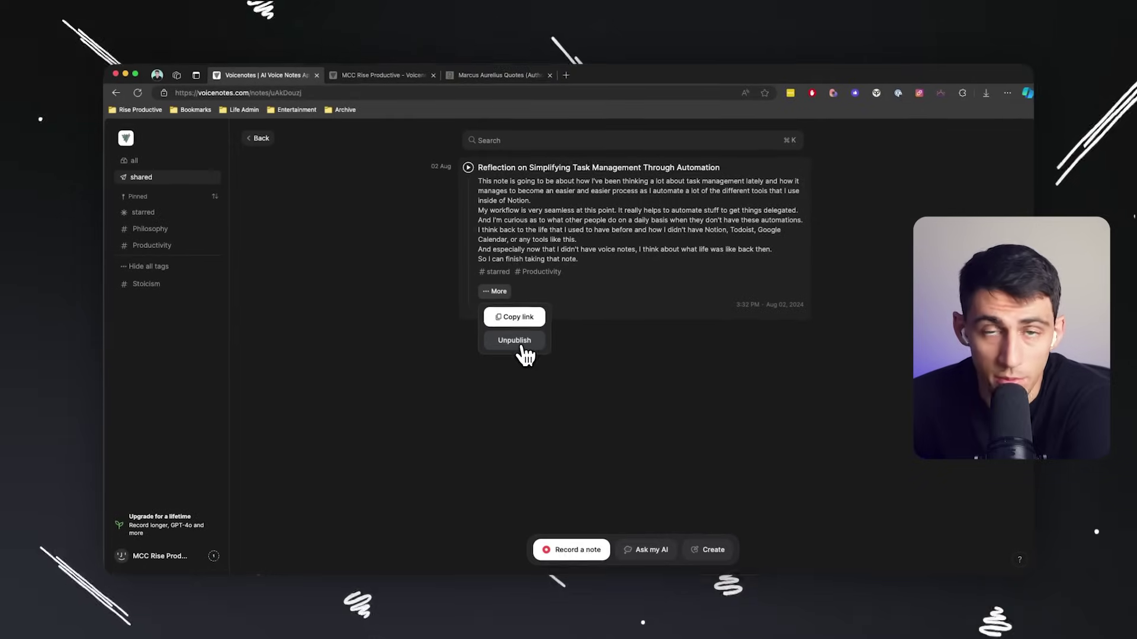
pyautogui.click(521, 348)
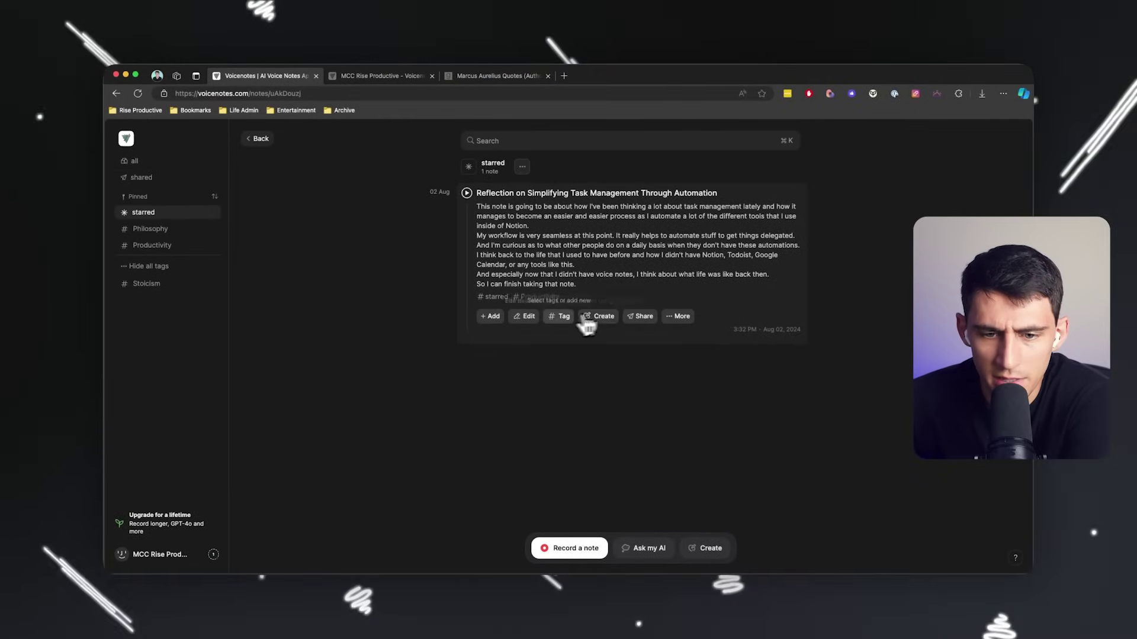
pyautogui.click(678, 317)
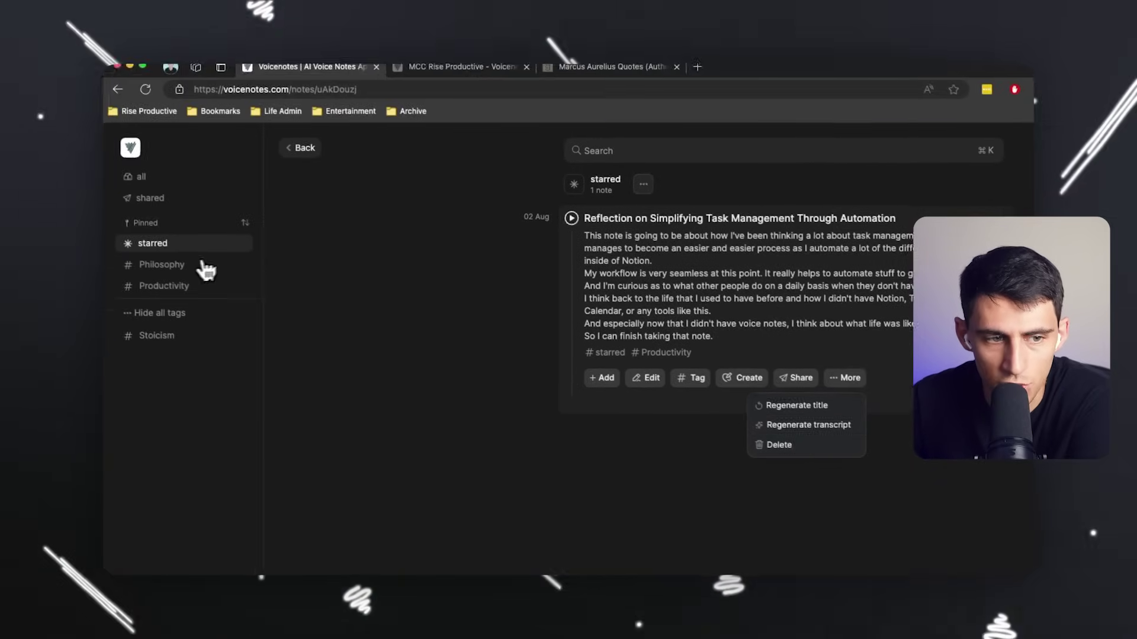
# Regenerate the Marcus Aurelius note's title under the Philosophy tag
pyautogui.click(204, 268)
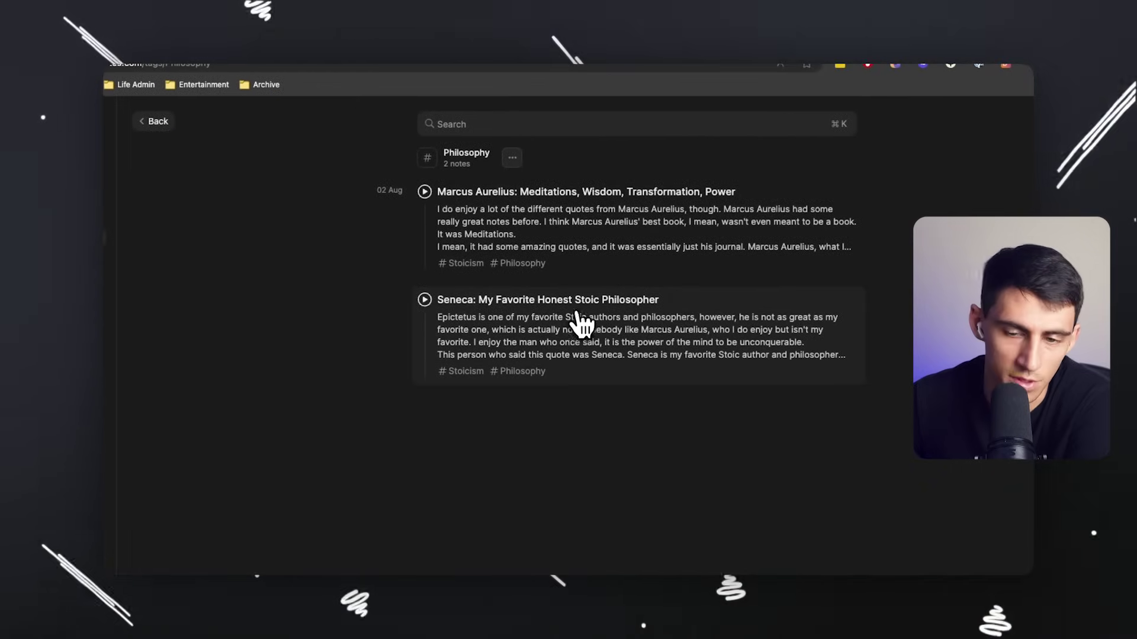
pyautogui.click(551, 220)
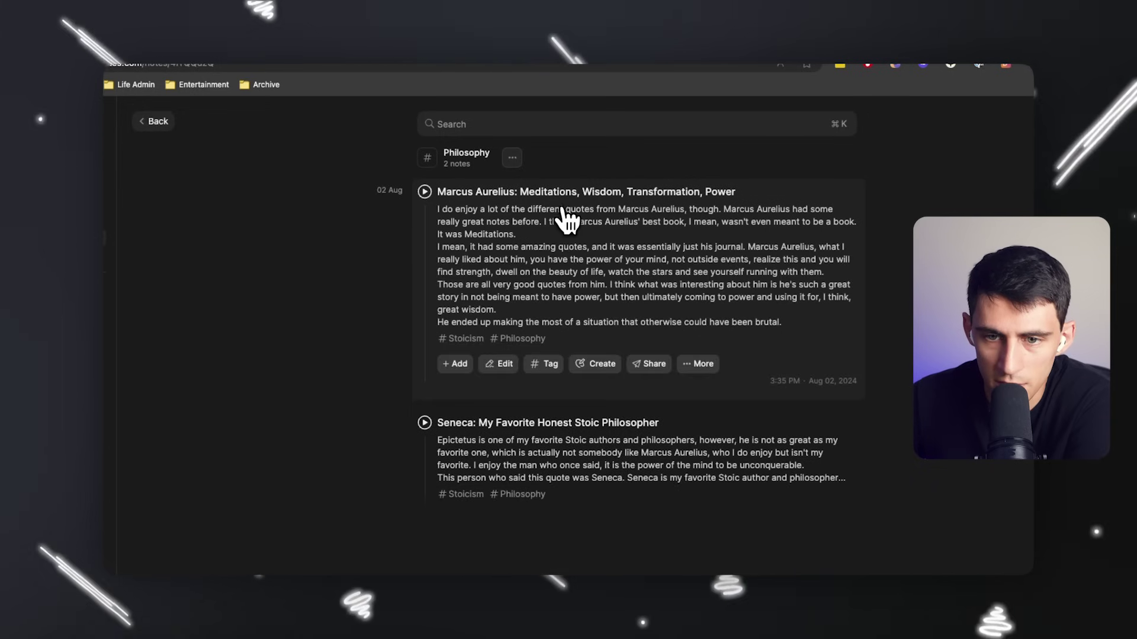
pyautogui.click(700, 363)
pyautogui.click(686, 392)
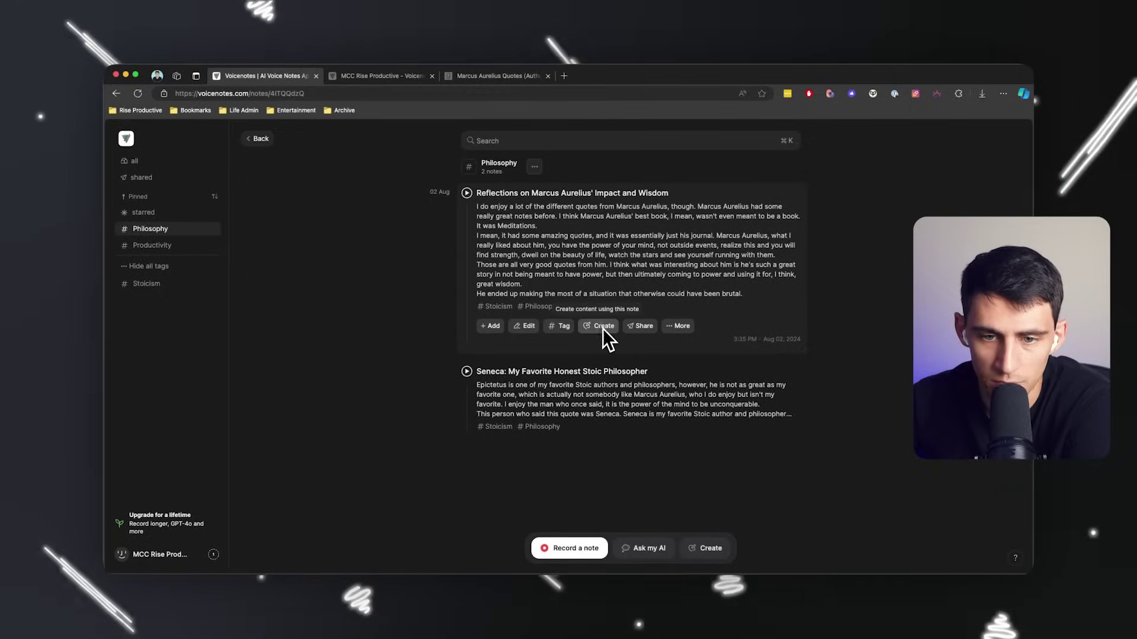
# Add the line 'Add more context here.' to the end of the Seneca note and save
pyautogui.click(598, 397)
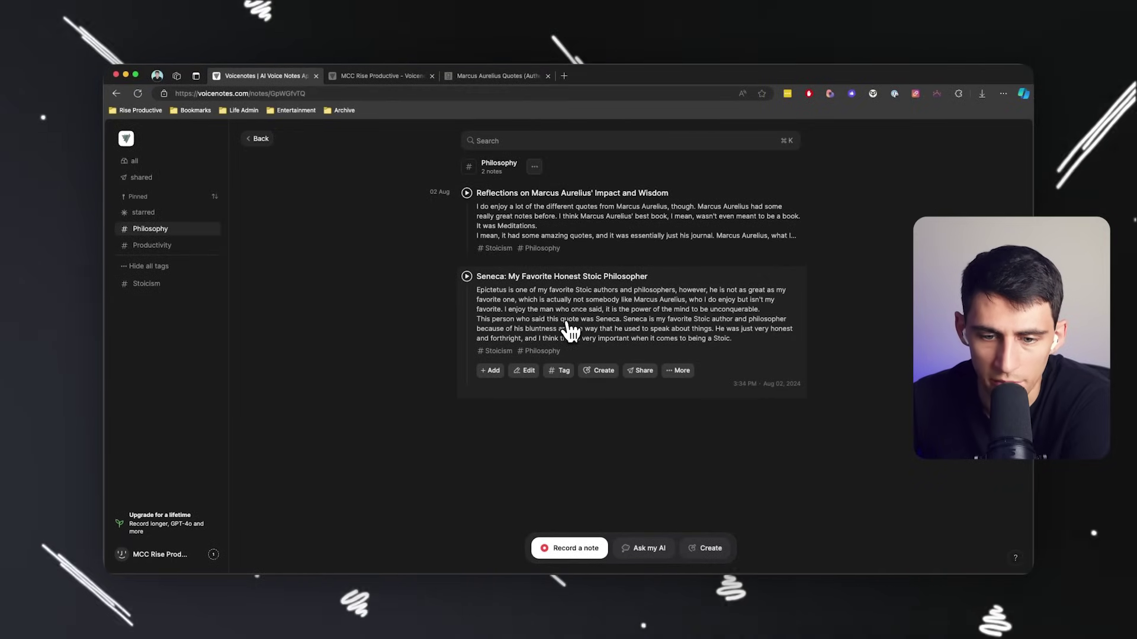
pyautogui.click(525, 371)
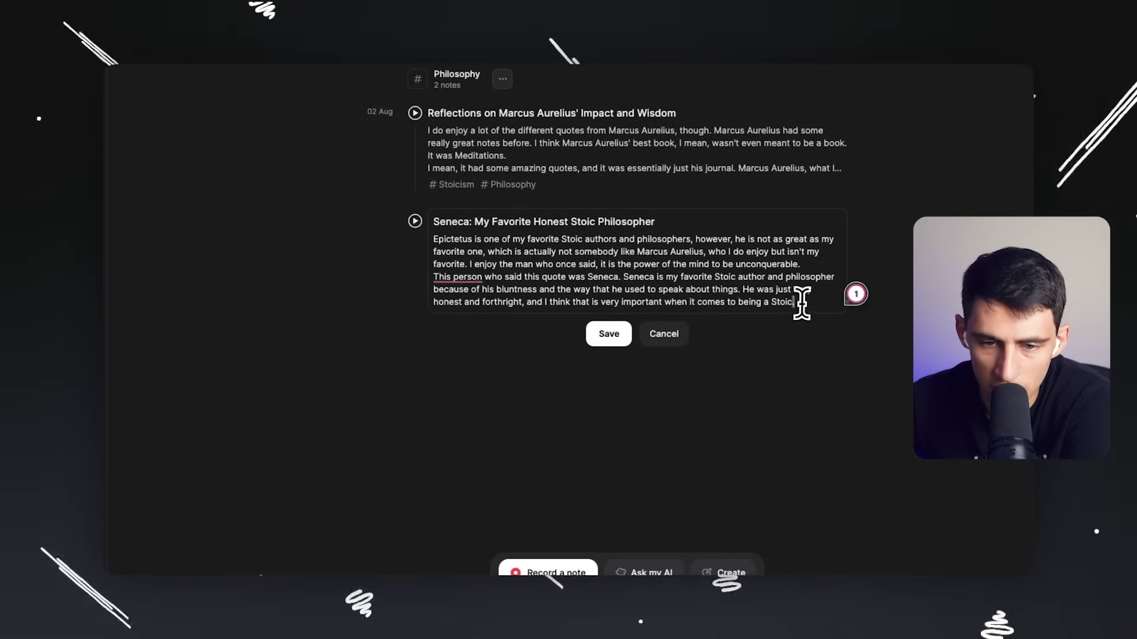
pyautogui.moveTo(801, 304); pyautogui.dragTo(514, 237)
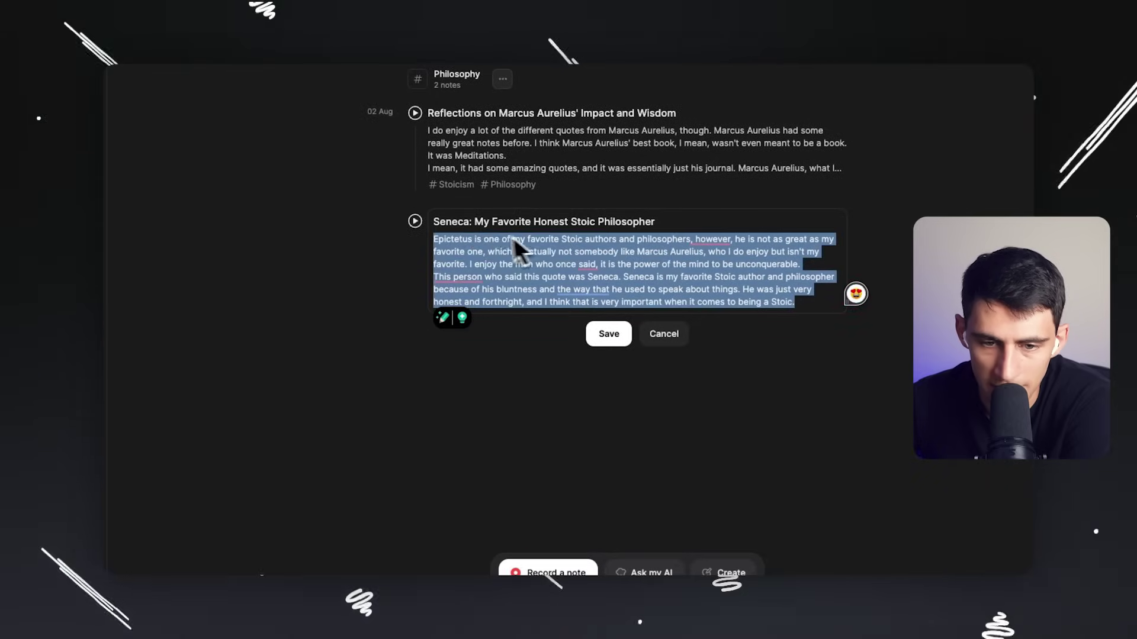
pyautogui.click(469, 225)
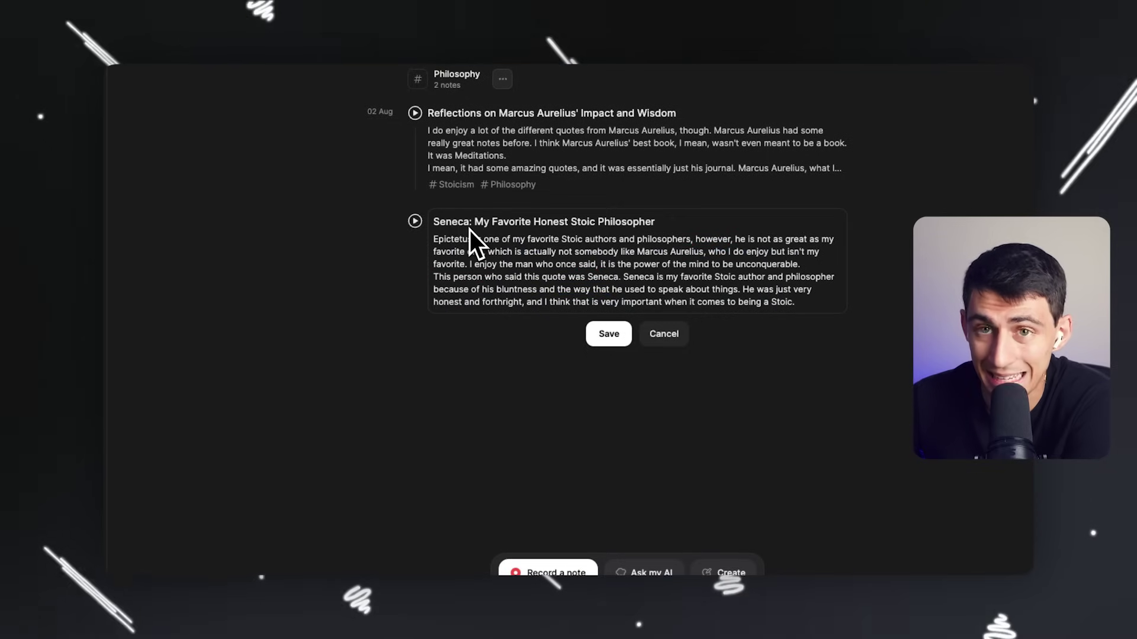
pyautogui.click(803, 301)
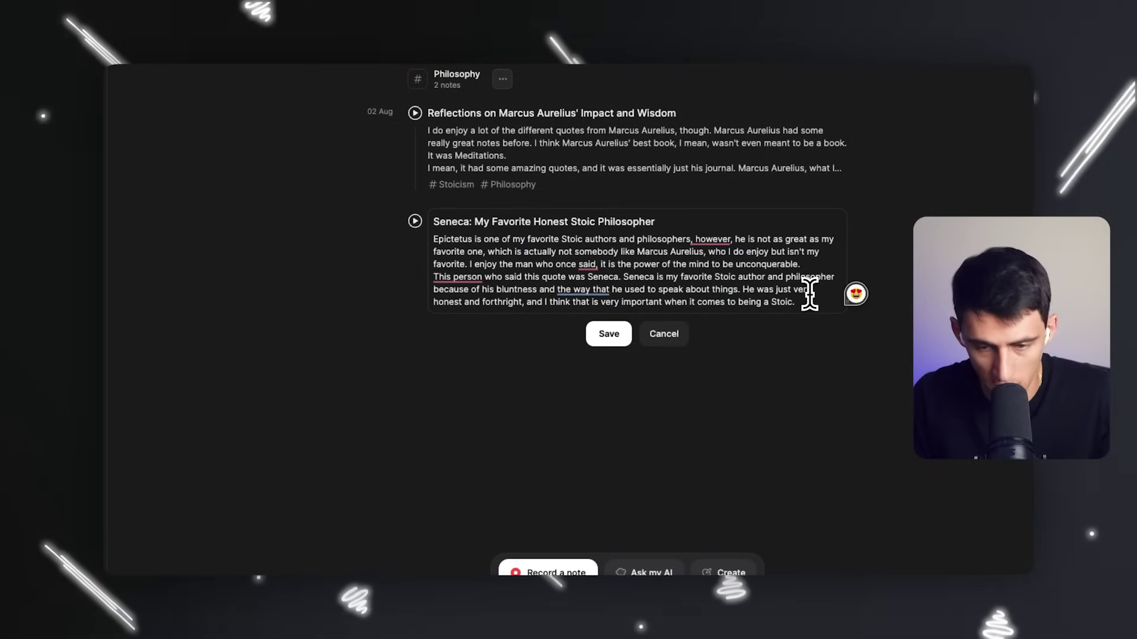
pyautogui.press('Return')
pyautogui.press('Return')
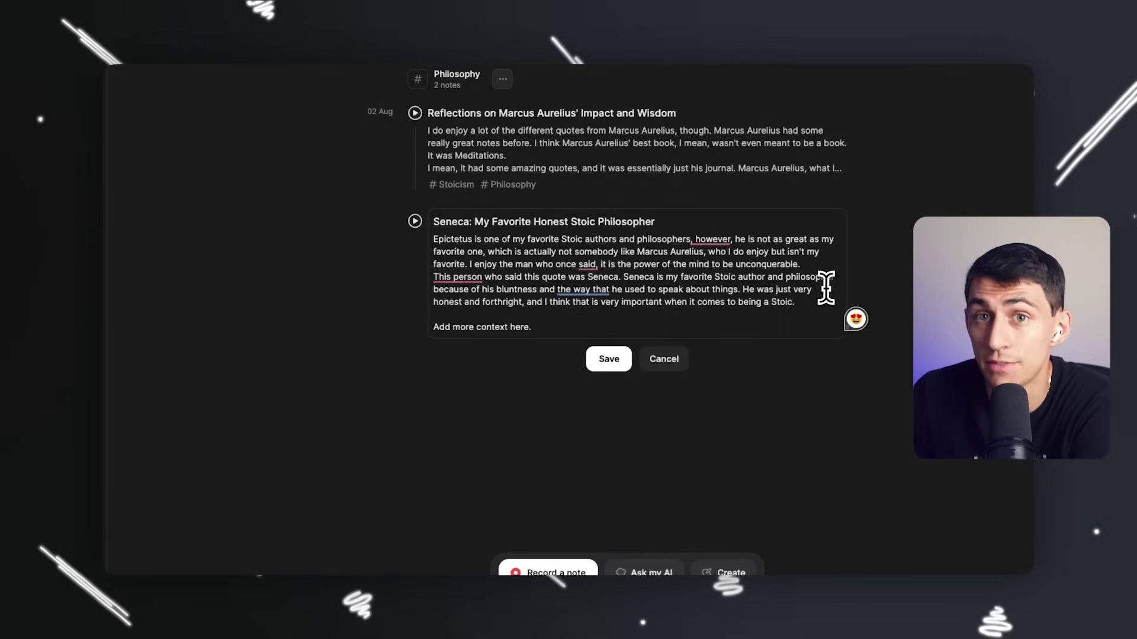
pyautogui.tripleClick(590, 323)
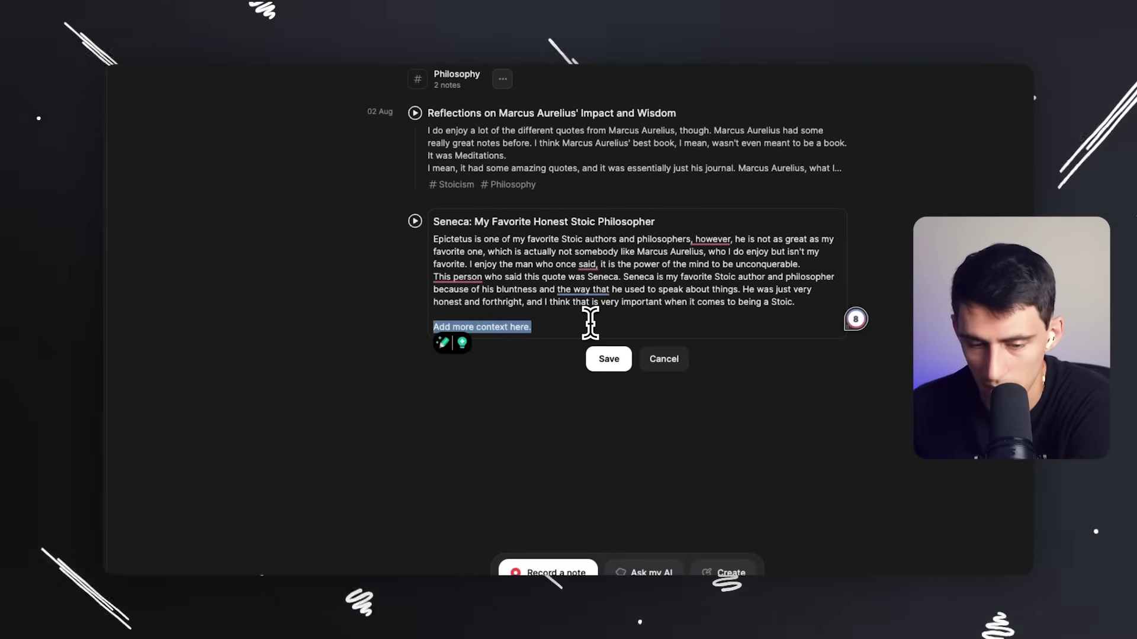
pyautogui.click(598, 358)
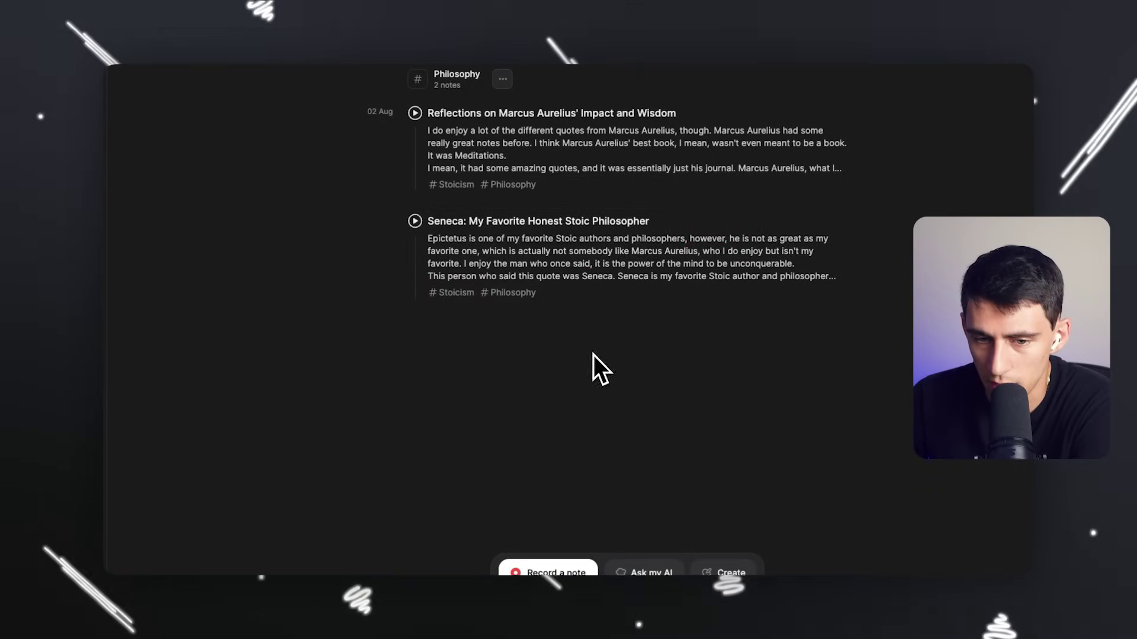
# Delete the added line and save the Seneca note with its original text
pyautogui.click(680, 264)
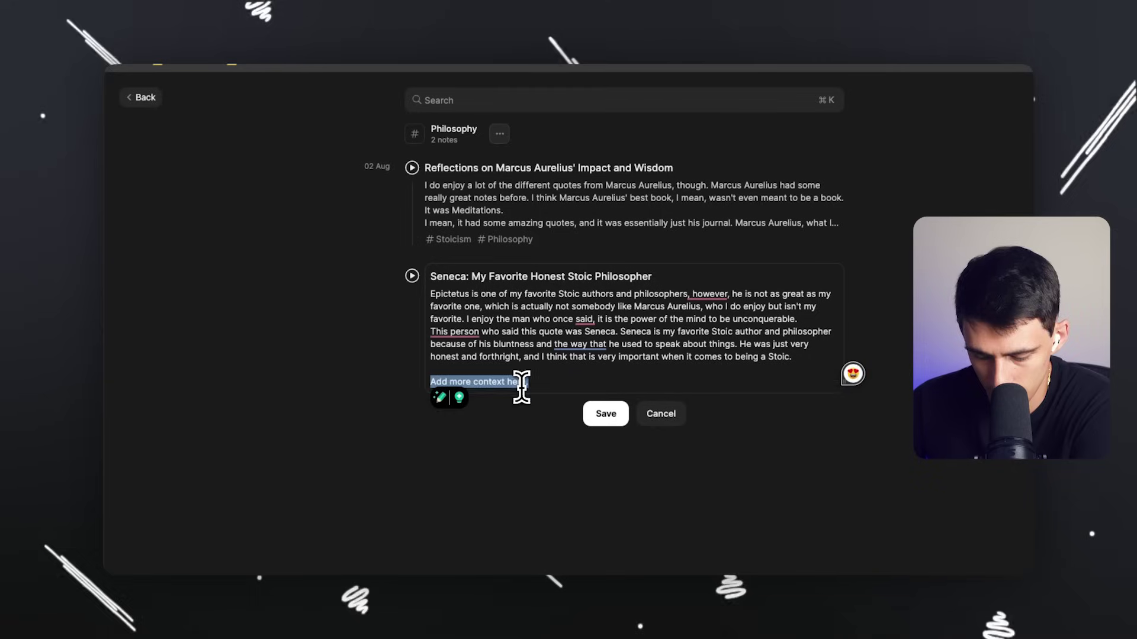
pyautogui.press('BackSpace')
pyautogui.press('BackSpace')
pyautogui.press('BackSpace')
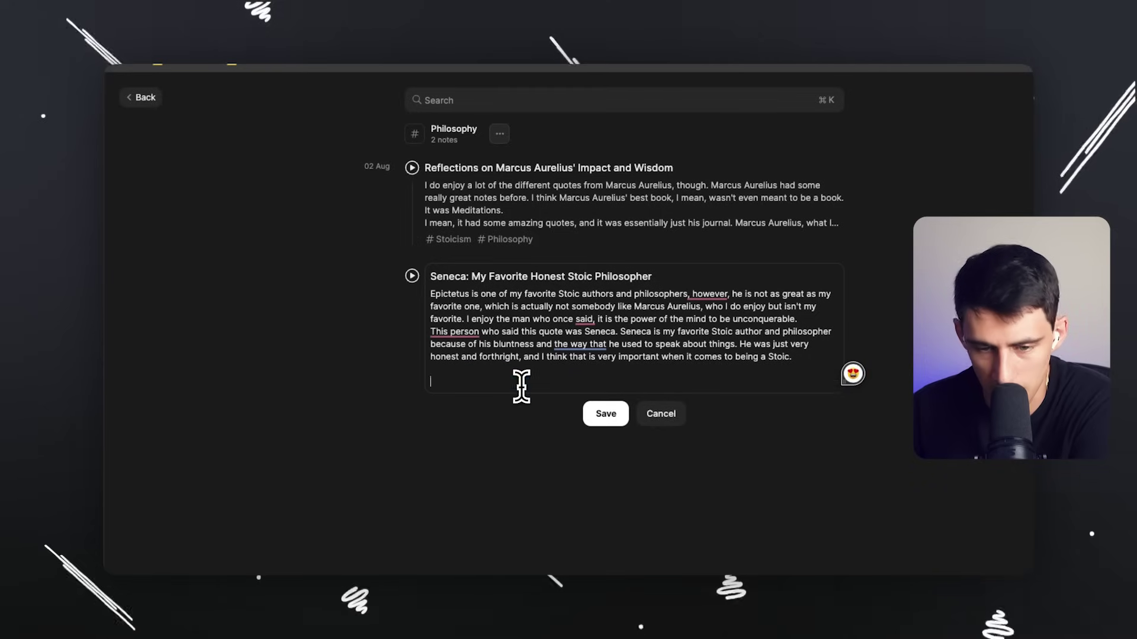
pyautogui.click(605, 388)
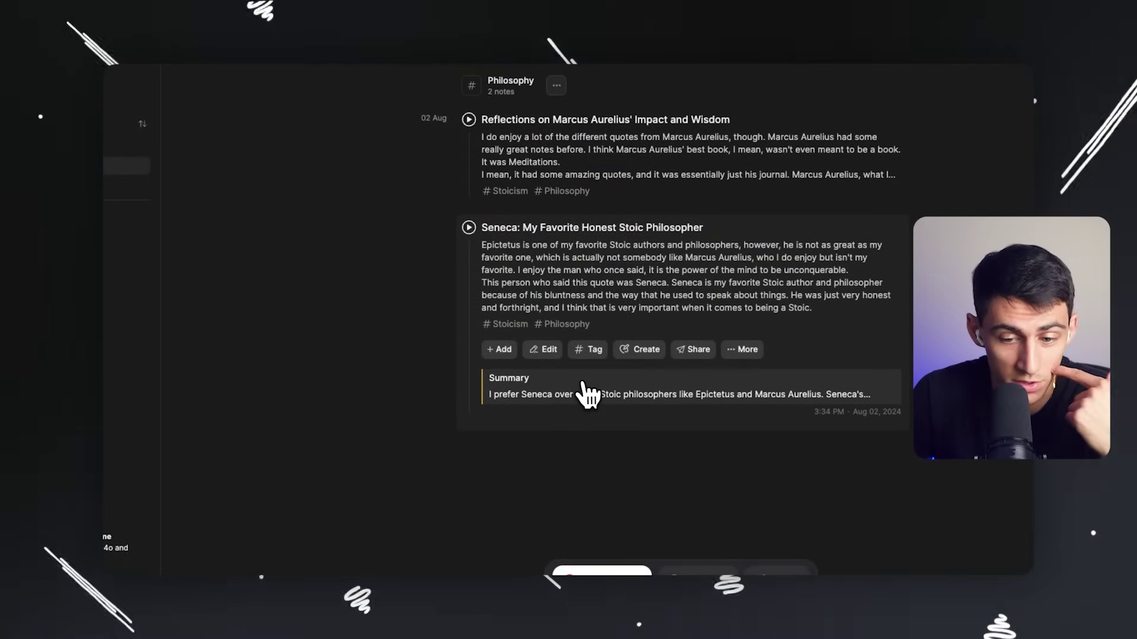
# Copy the Seneca note's summary and generate a to-do list from it
pyautogui.click(586, 393)
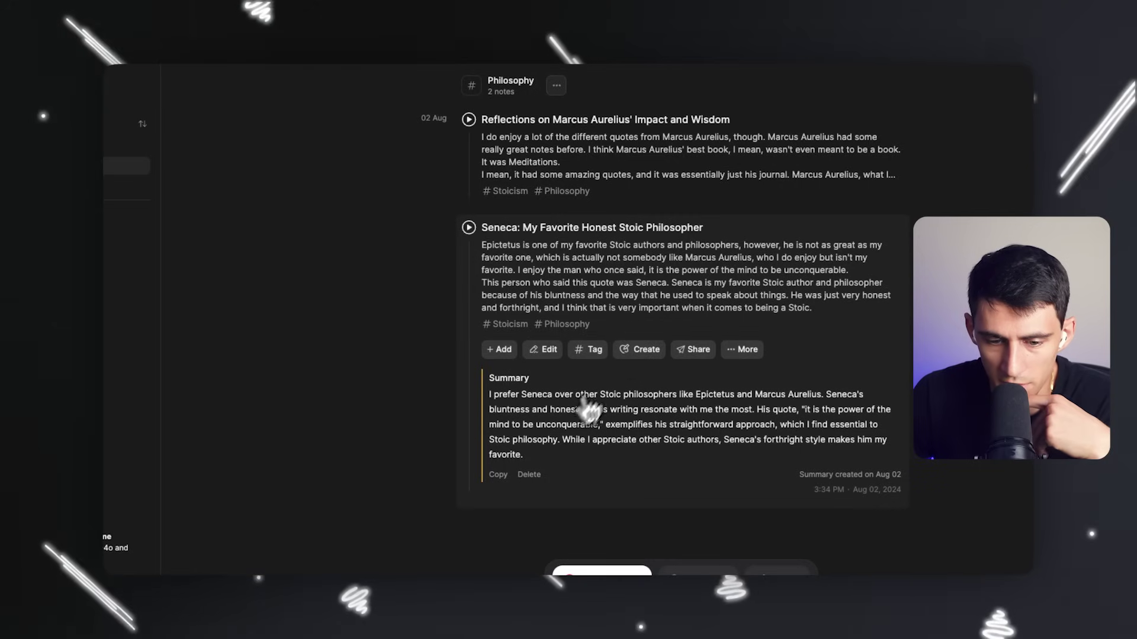
pyautogui.click(502, 476)
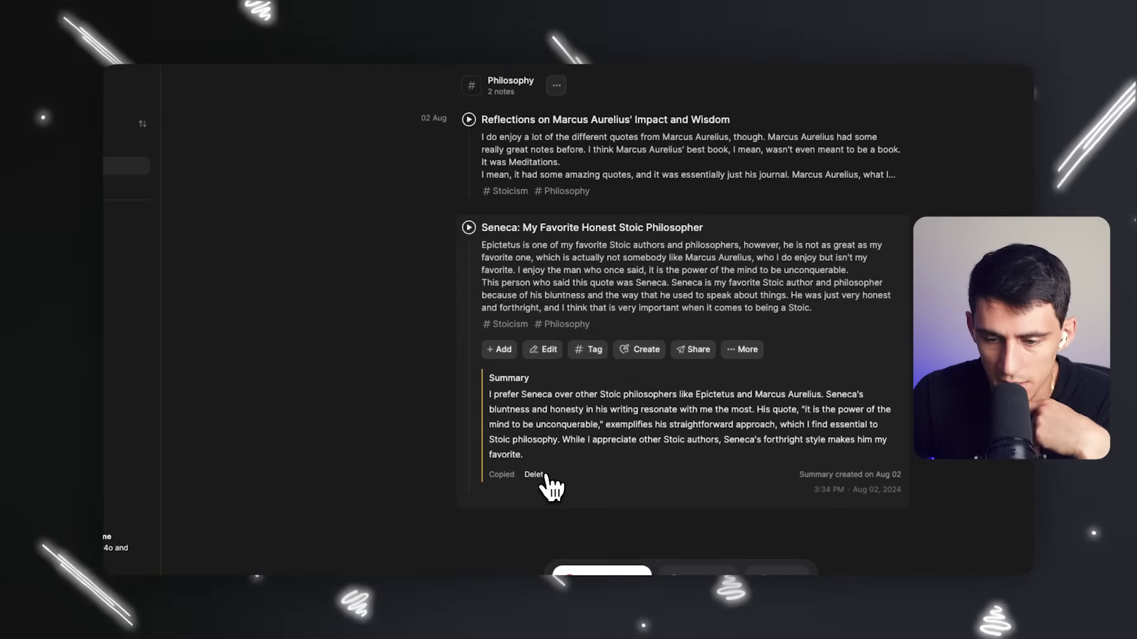
pyautogui.click(639, 349)
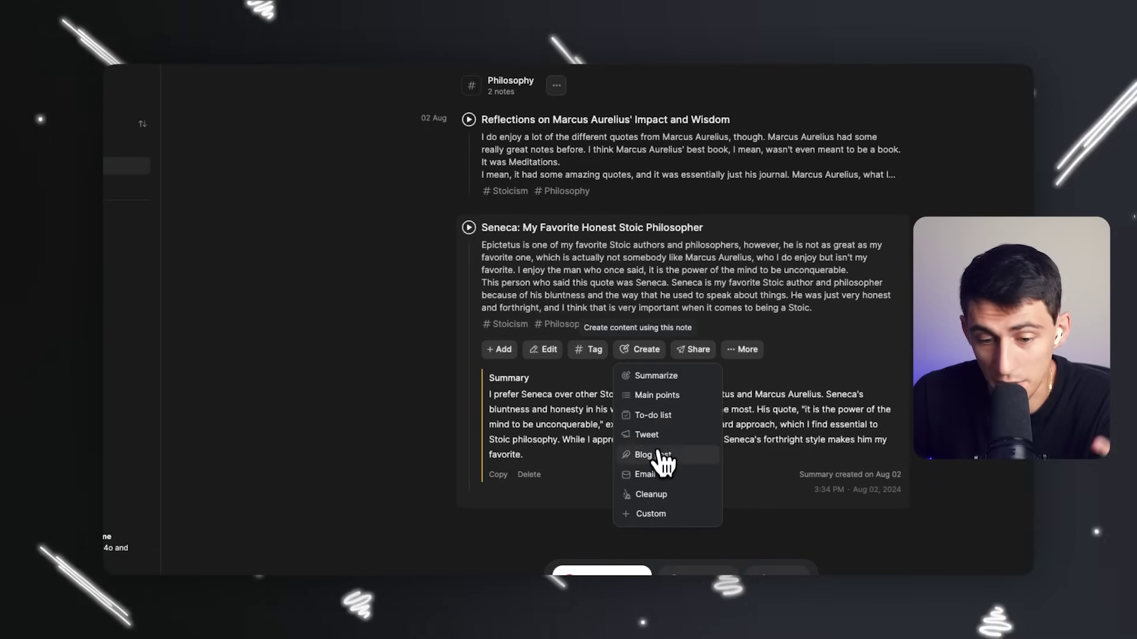
pyautogui.click(651, 415)
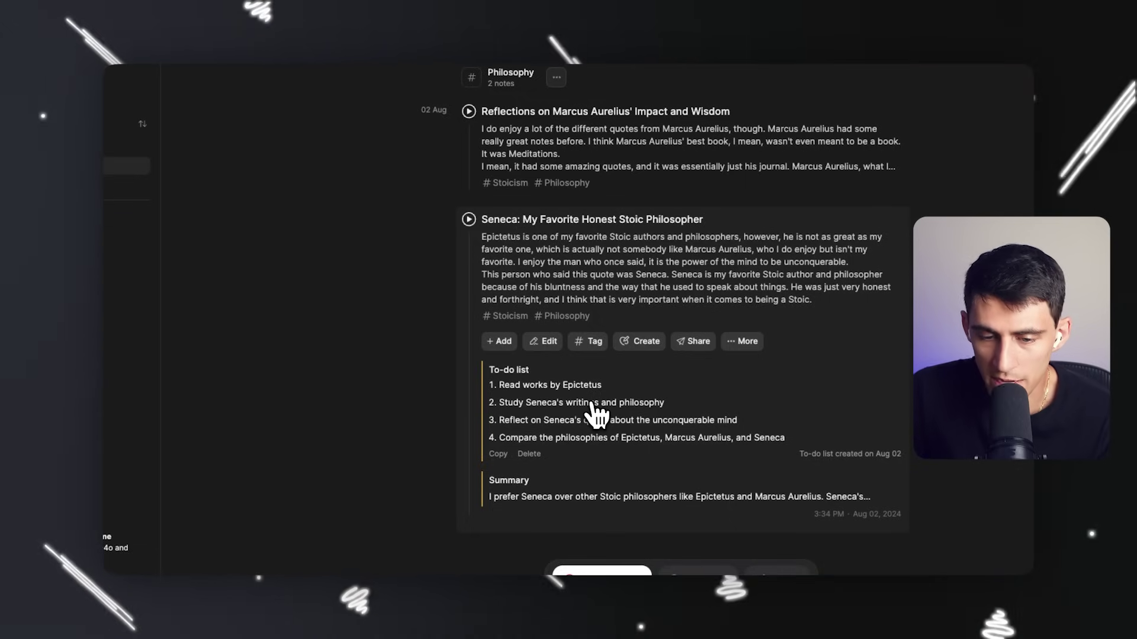
pyautogui.click(646, 343)
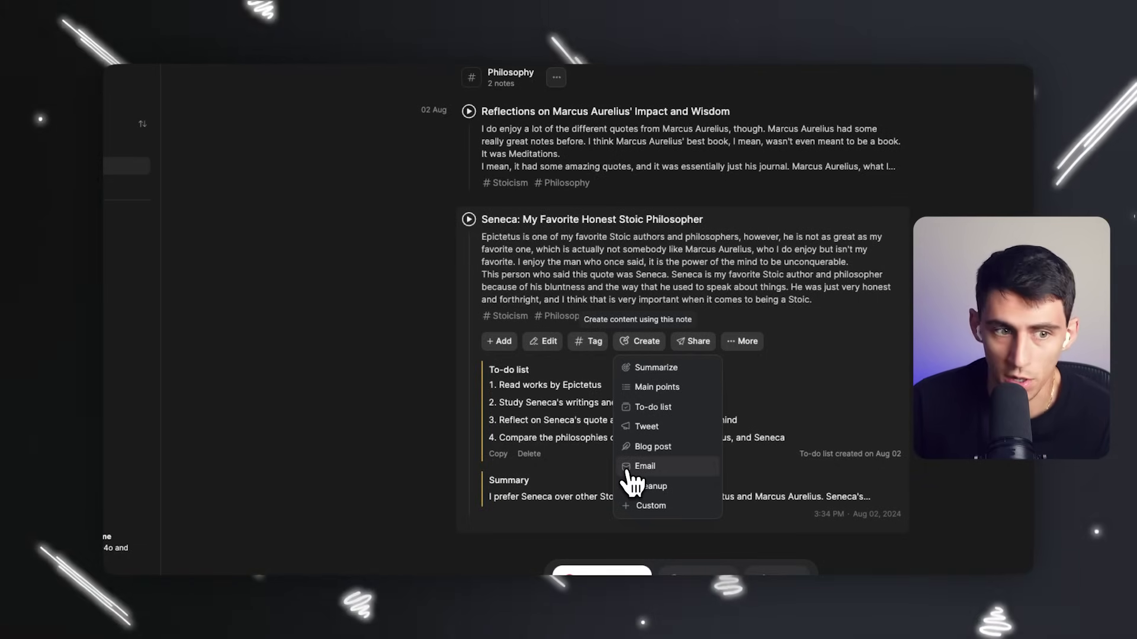
pyautogui.click(119, 254)
# Generate a tweet from the Productivity-tagged task-management note
pyautogui.click(148, 222)
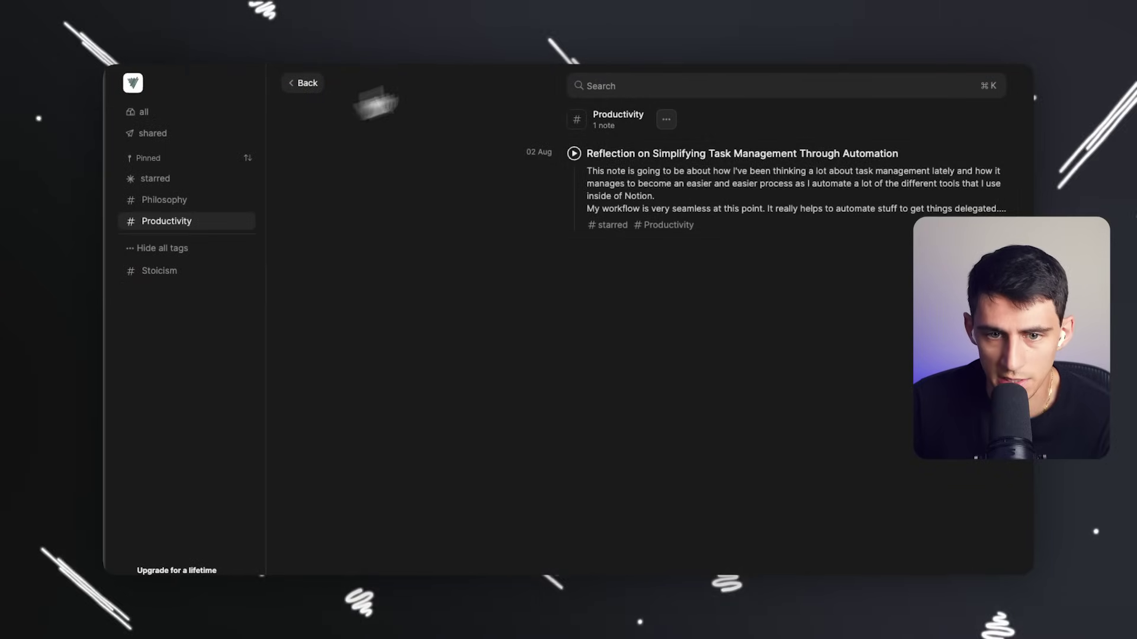
pyautogui.click(687, 188)
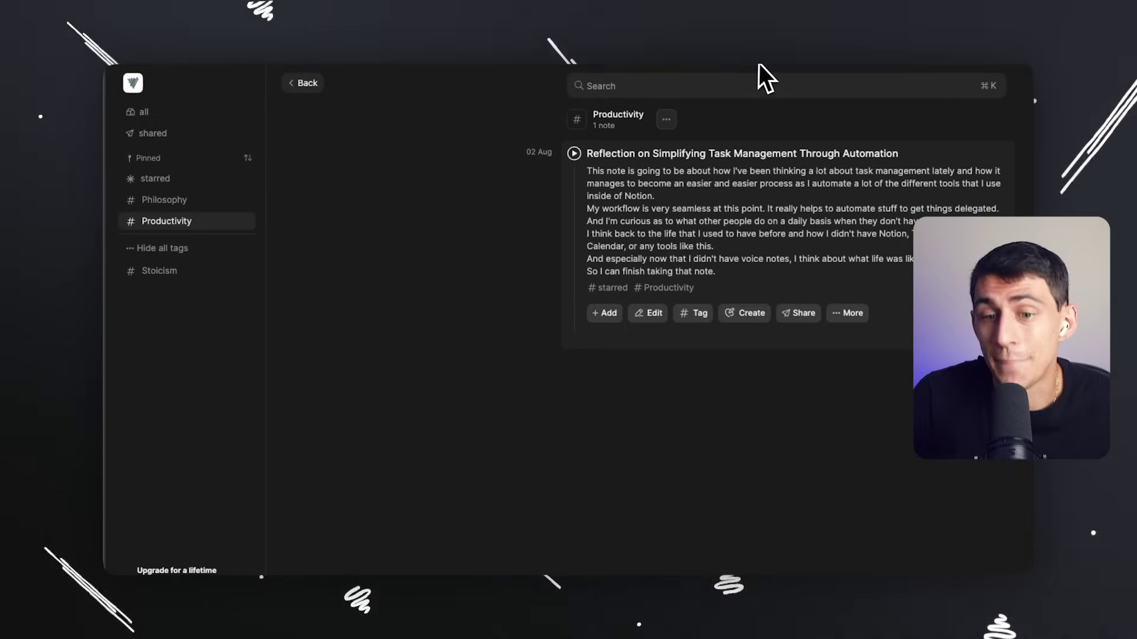
pyautogui.click(727, 316)
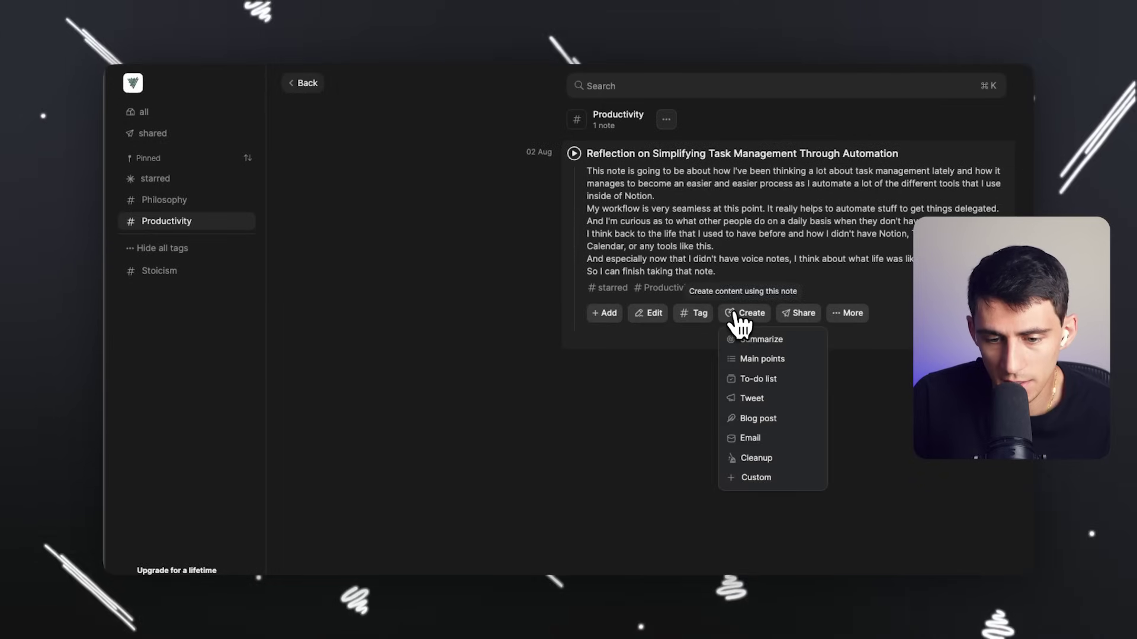
pyautogui.click(786, 412)
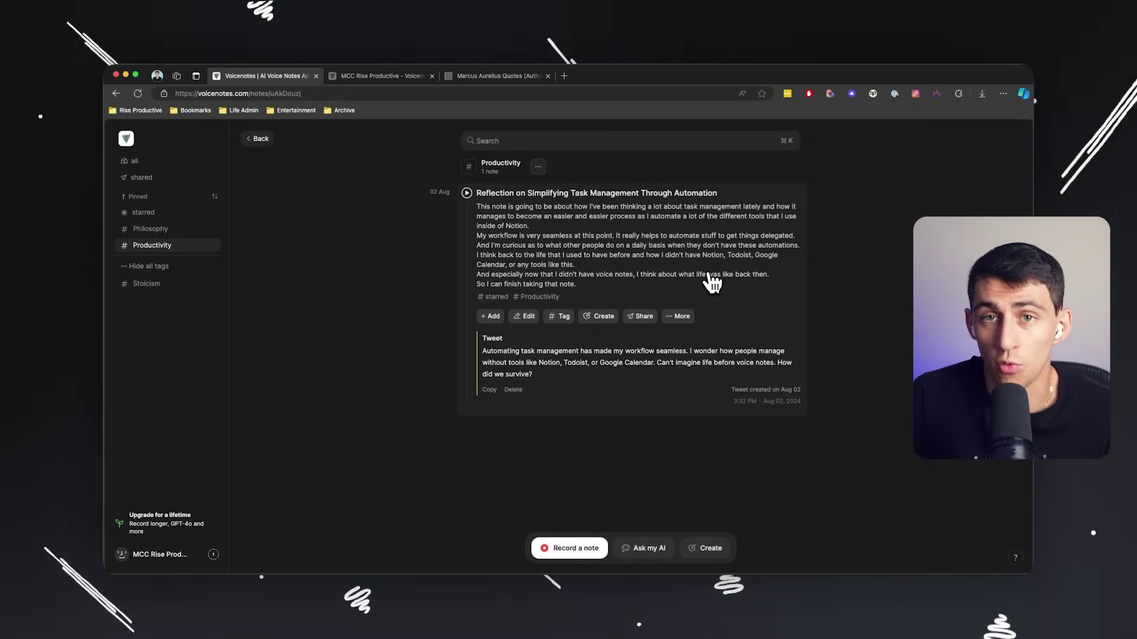
pyautogui.moveTo(707, 285); pyautogui.dragTo(470, 197)
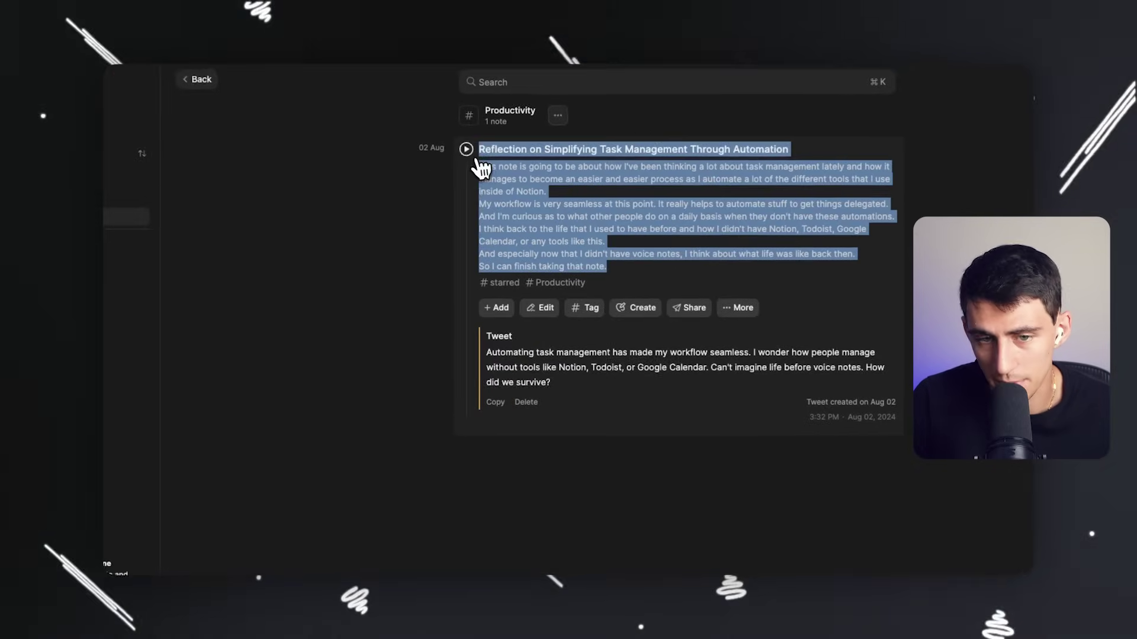
pyautogui.click(615, 216)
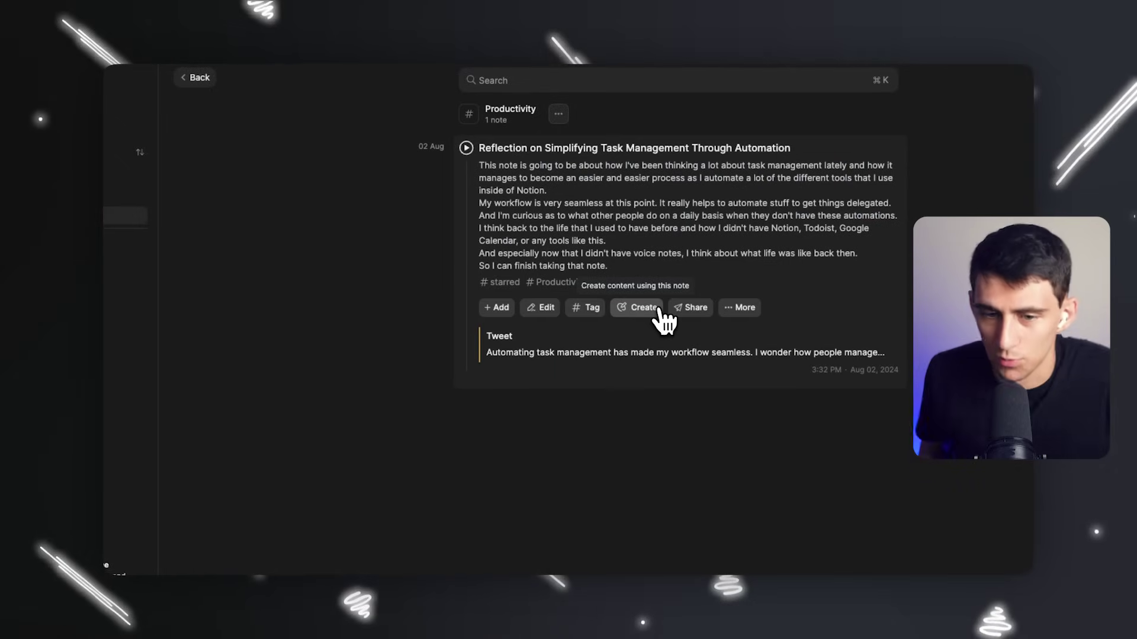
# Generate custom content for the task-management note with the instruction 'Create a YouTube video idea'
pyautogui.click(659, 310)
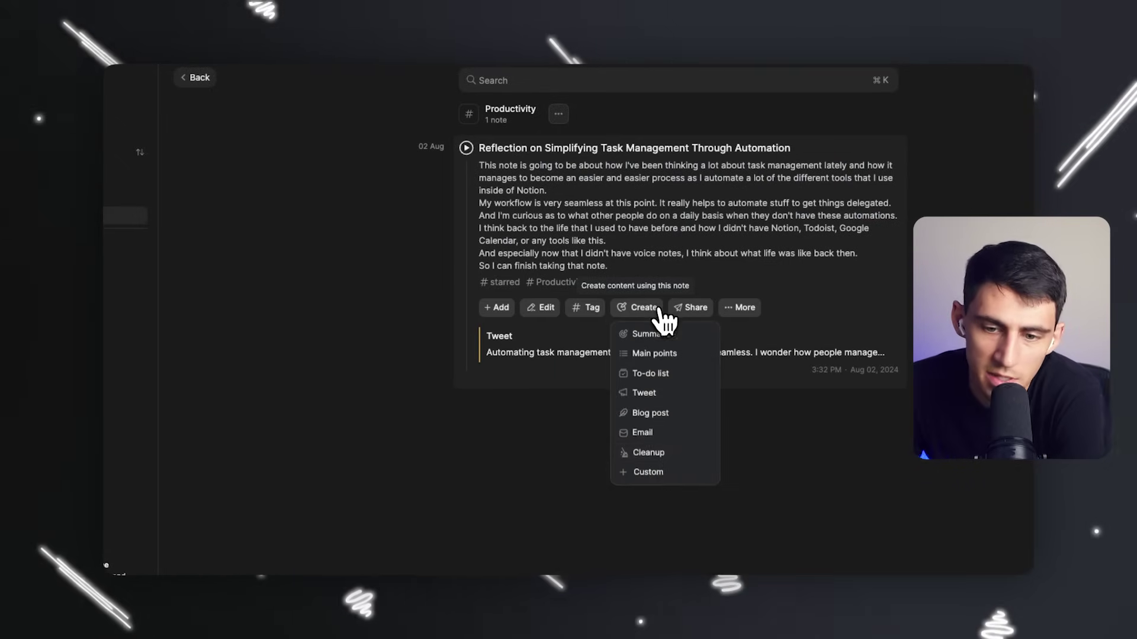
pyautogui.click(651, 473)
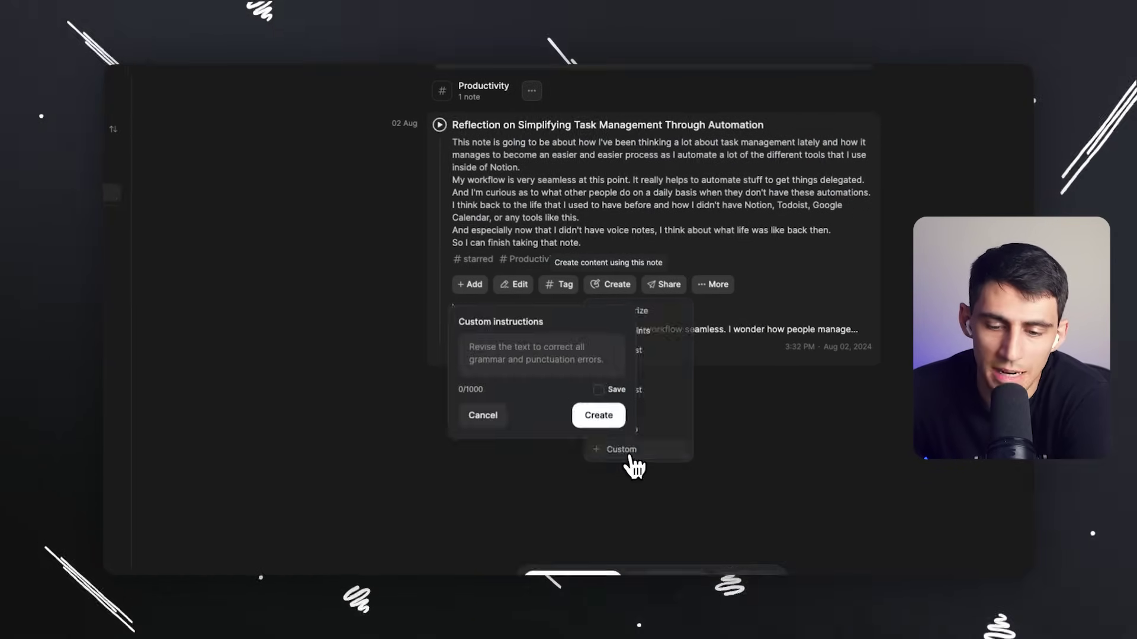
pyautogui.click(493, 353)
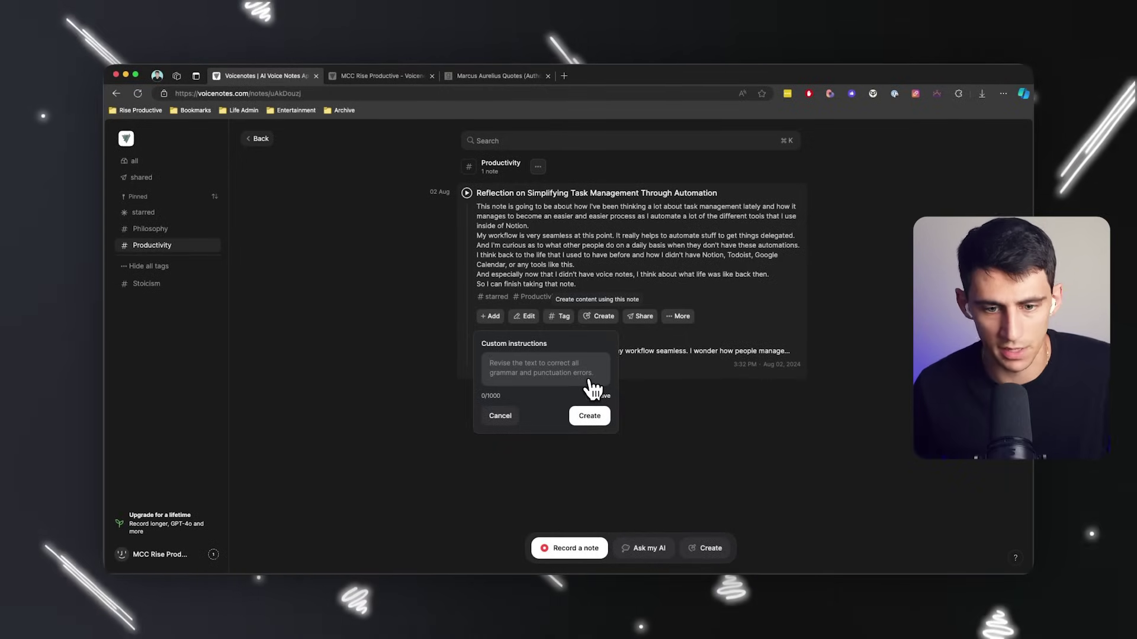
pyautogui.write('Create a')
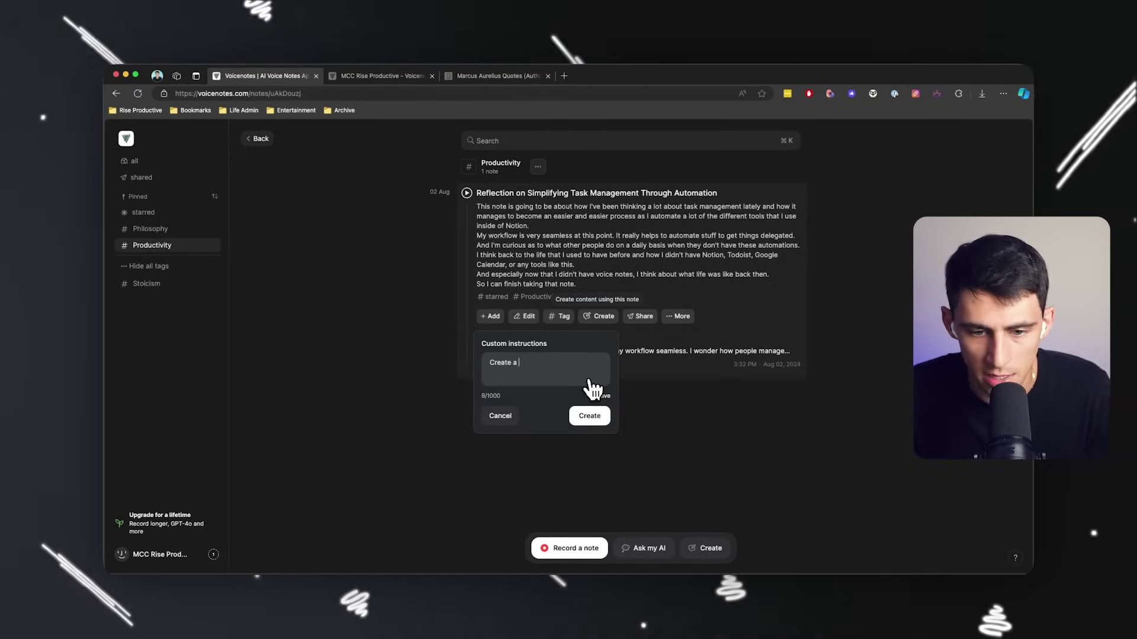
pyautogui.write(' YouTube video idea based on this note.')
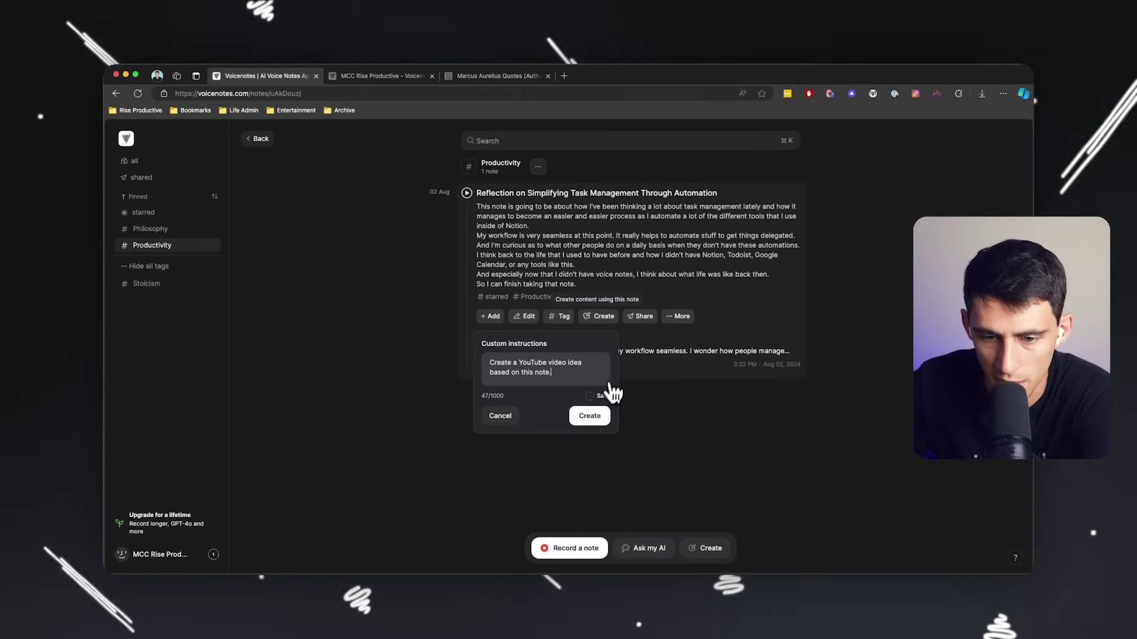
pyautogui.click(589, 415)
pyautogui.click(599, 316)
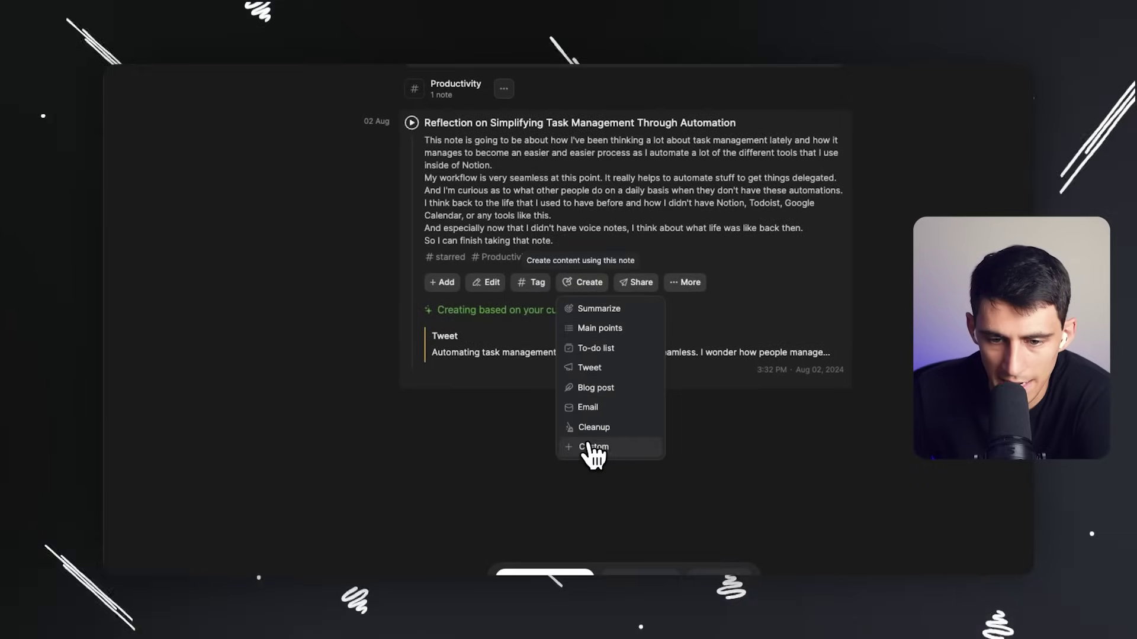
pyautogui.click(487, 328)
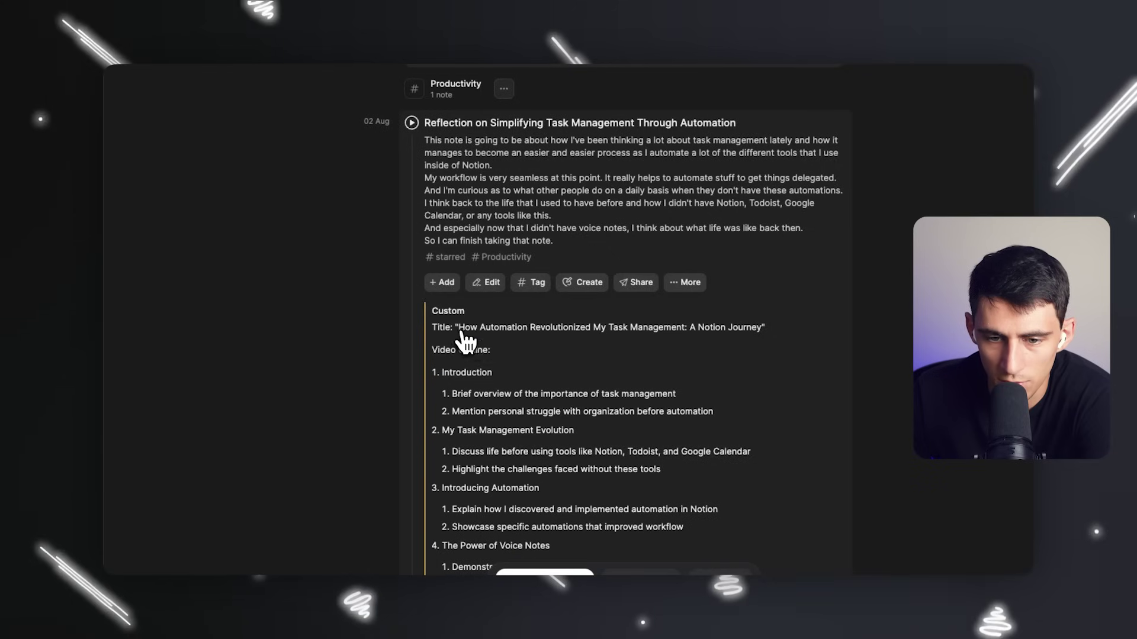
# Select the custom YouTube title and scroll through the nine-part outline, Introduction to Call-to-Action
pyautogui.moveTo(463, 333); pyautogui.dragTo(761, 343)
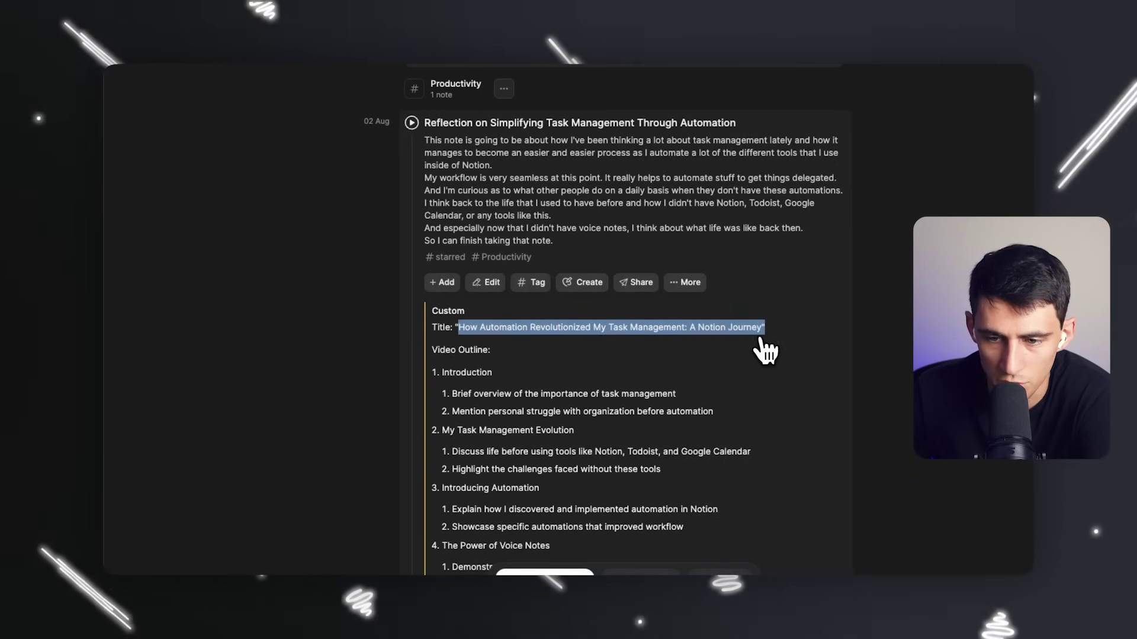
pyautogui.scroll(-2, 469, 381)
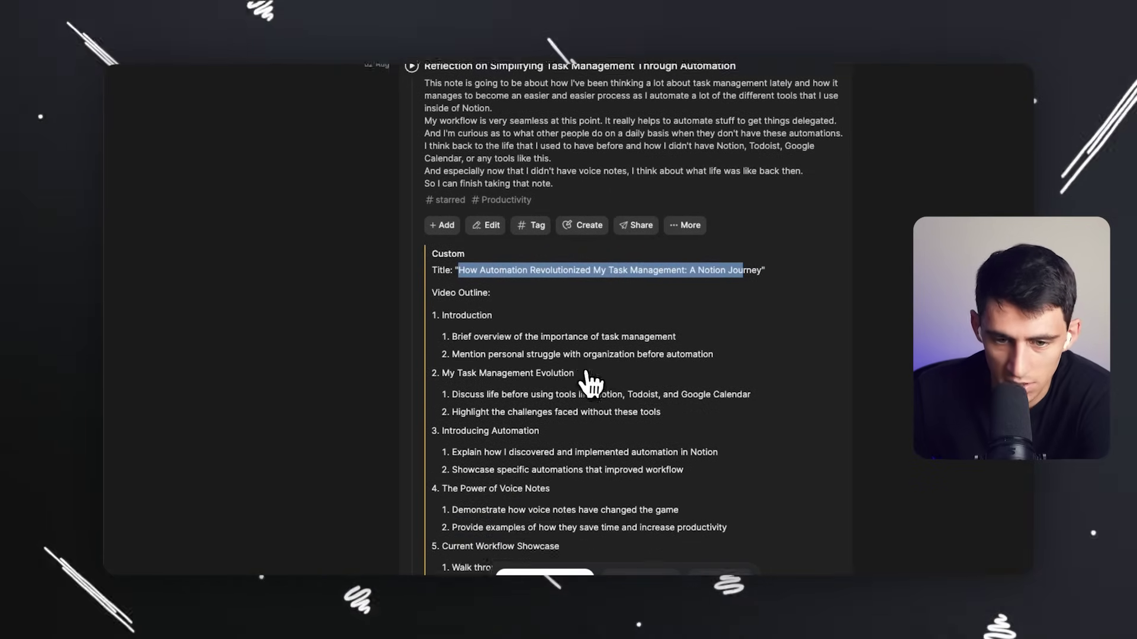
pyautogui.scroll(-5, 536, 361)
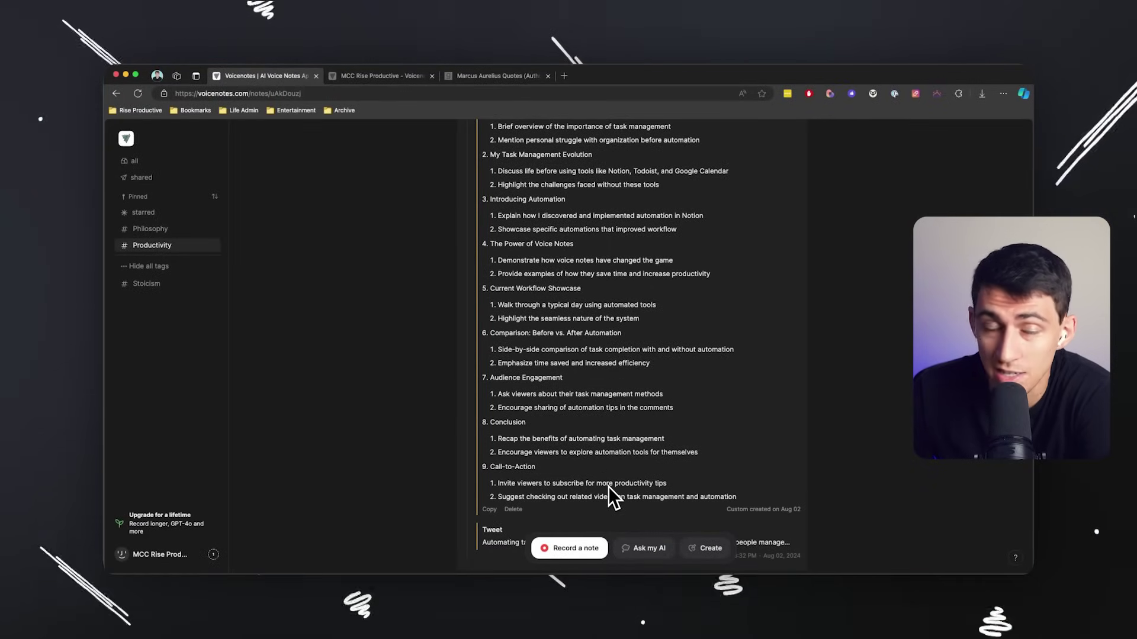
pyautogui.scroll(5, 657, 331)
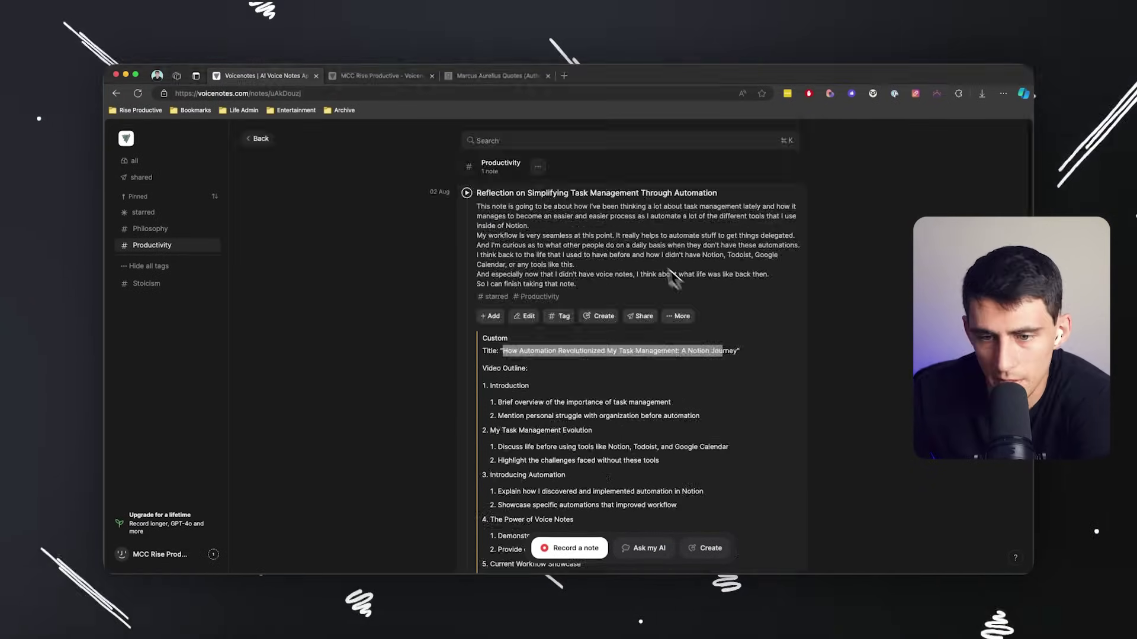
# Start a follow-up voice note from the note's add options, then cancel it
pyautogui.click(681, 317)
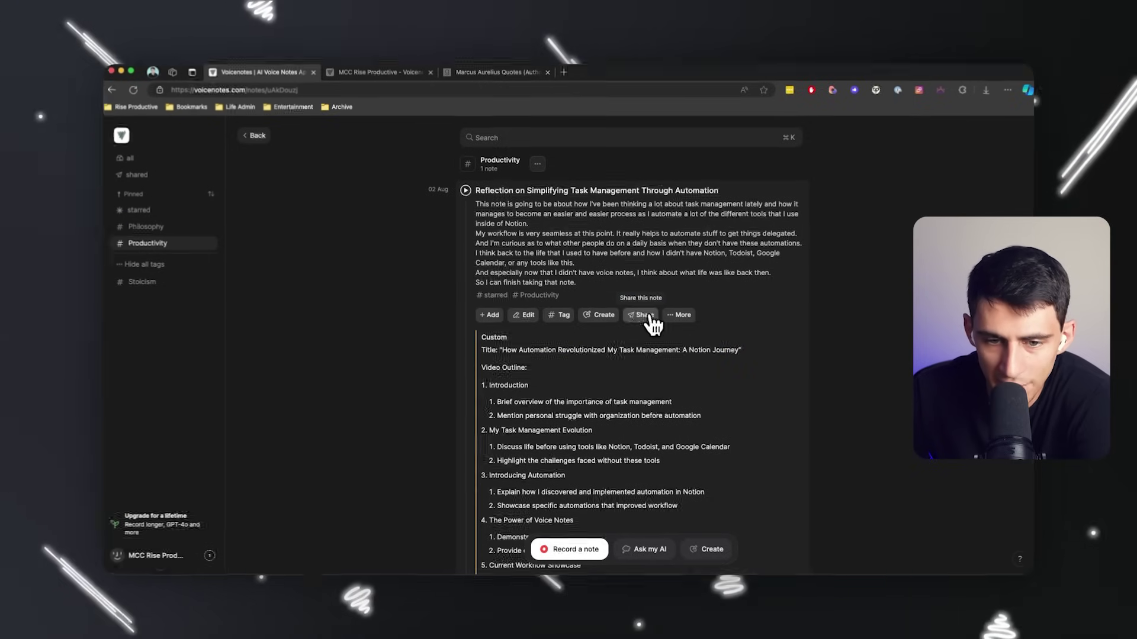
pyautogui.click(497, 317)
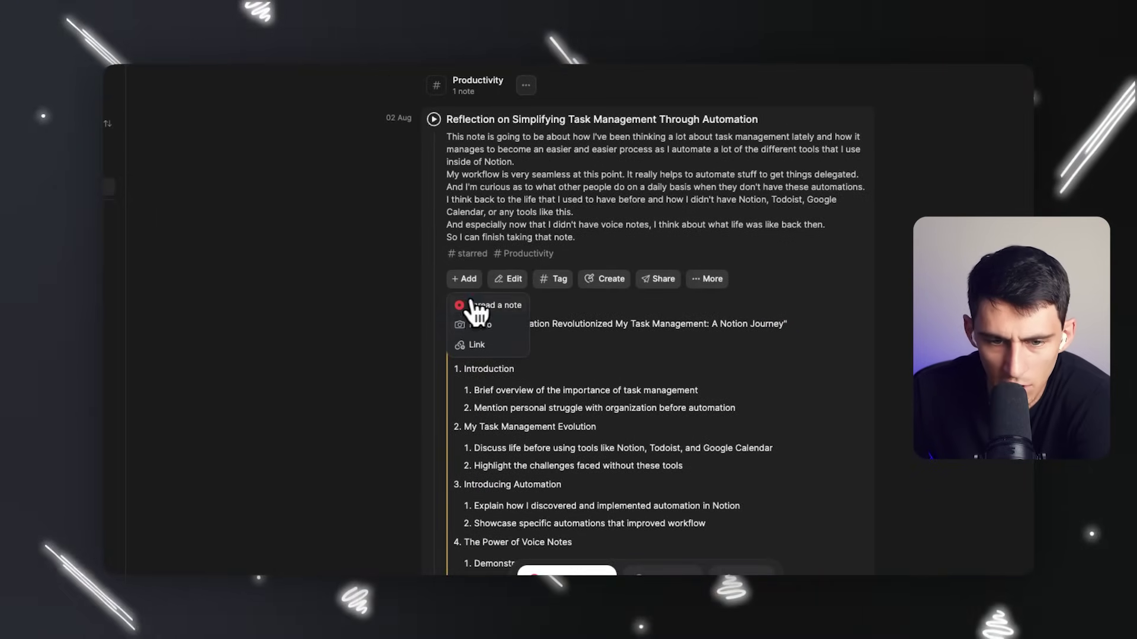
pyautogui.click(510, 306)
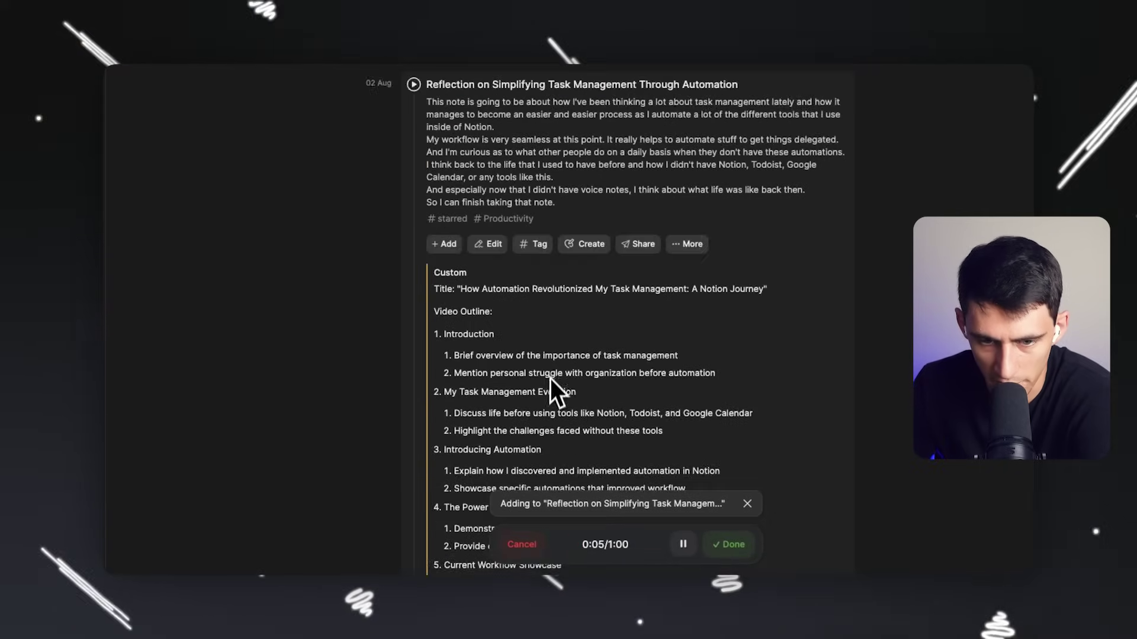
pyautogui.click(519, 544)
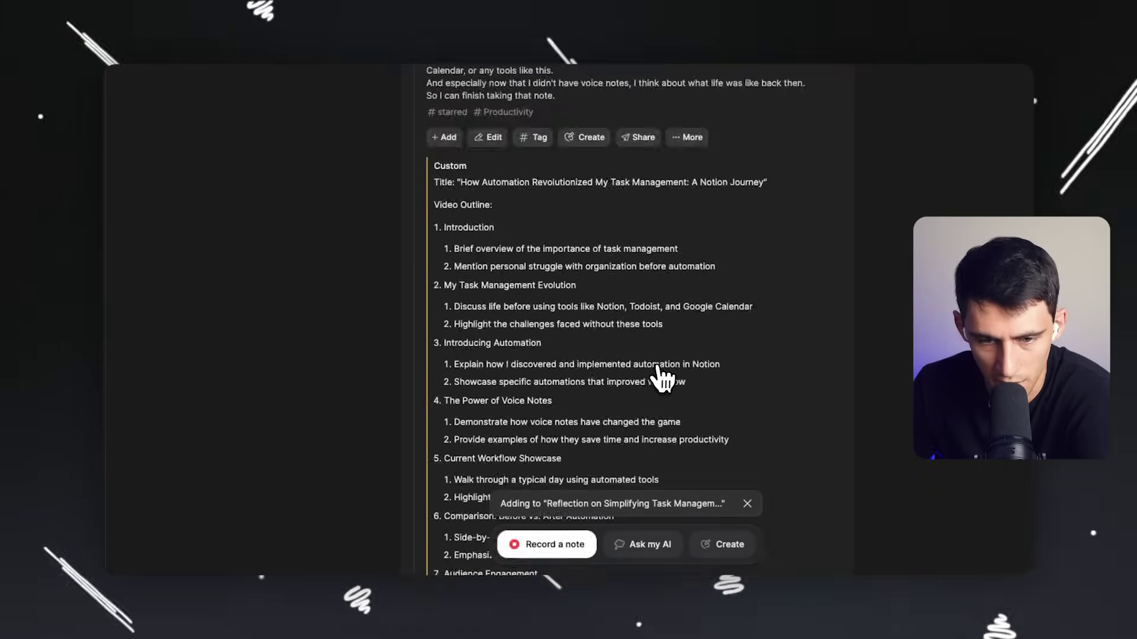
# Paste the todoist.com/home address into the note's Link box and confirm it
pyautogui.click(525, 292)
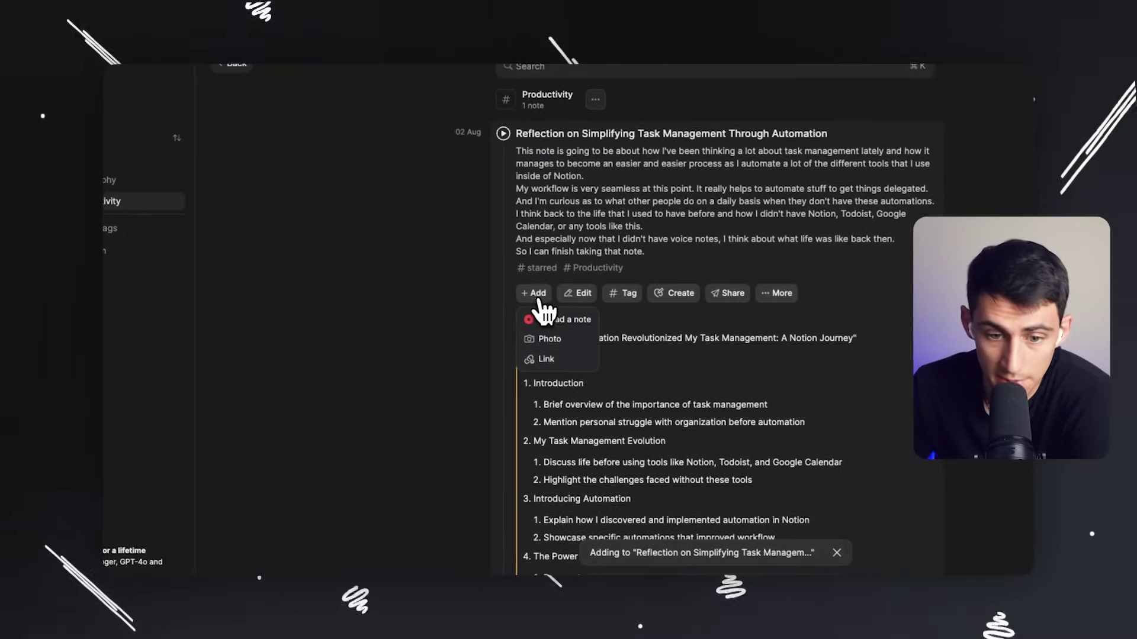
pyautogui.click(547, 361)
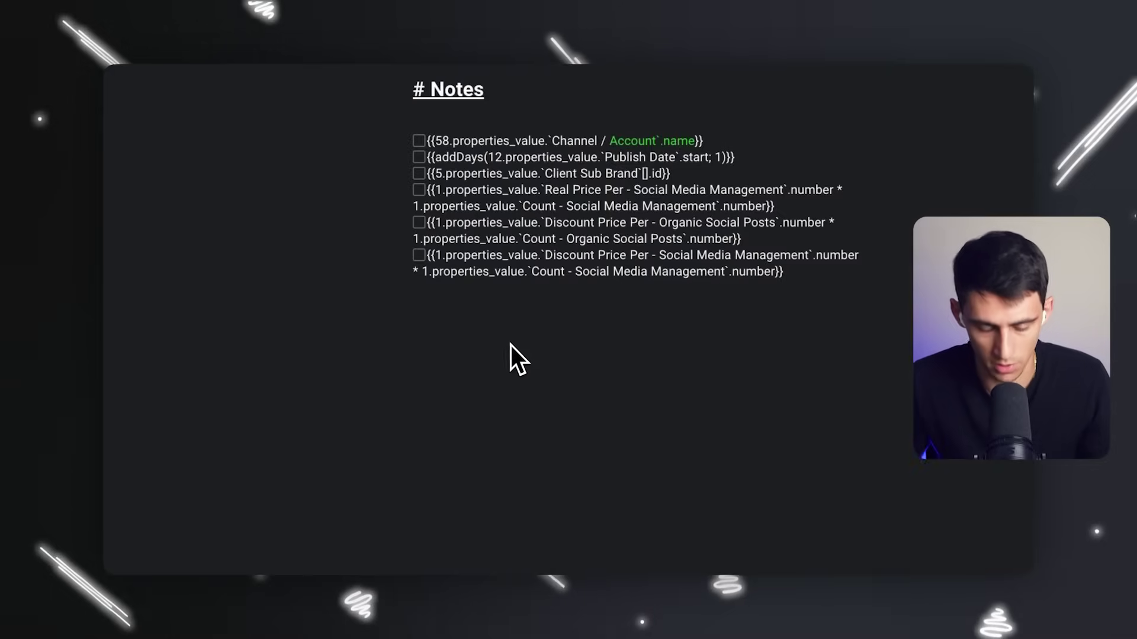
pyautogui.press('super+l')
pyautogui.write('t')
pyautogui.press('Escape')
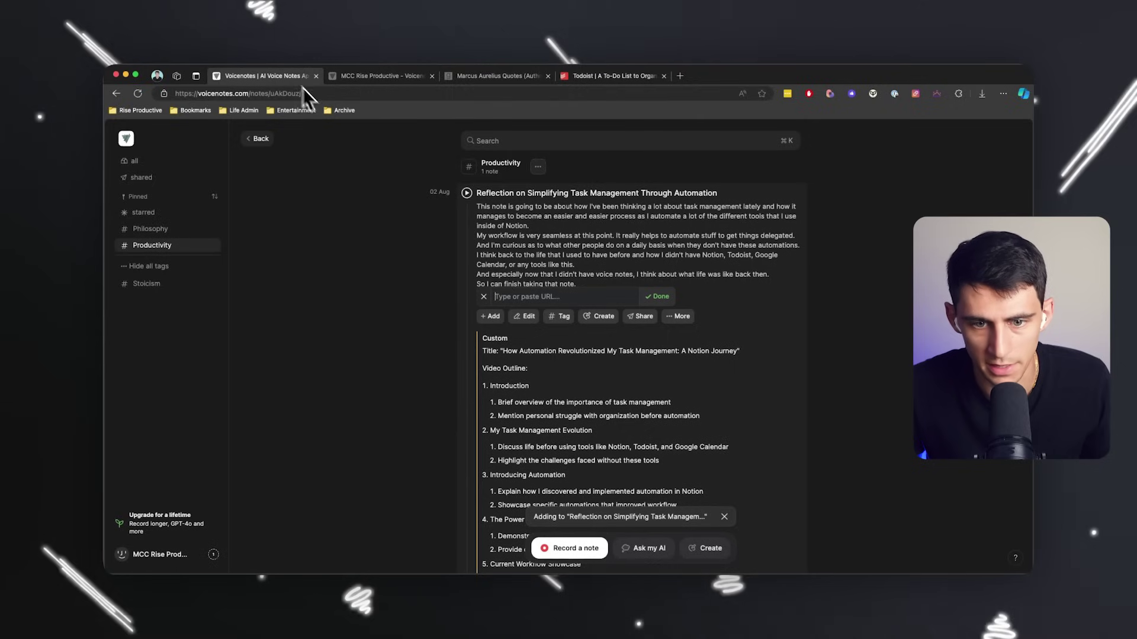
pyautogui.write('https://todoist.com/home')
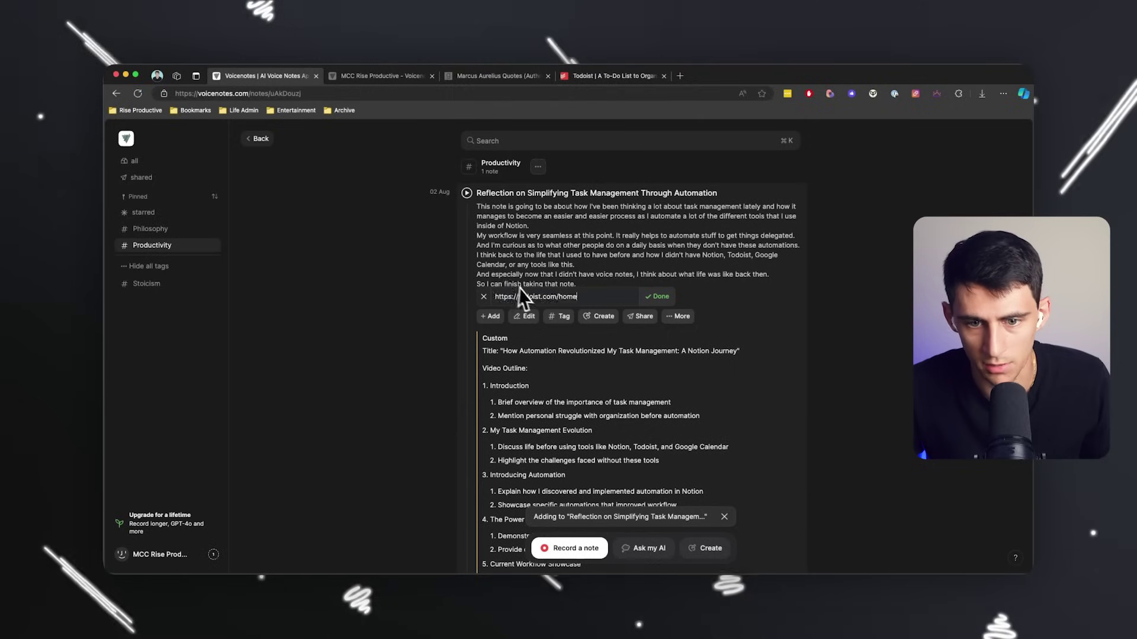
pyautogui.click(658, 296)
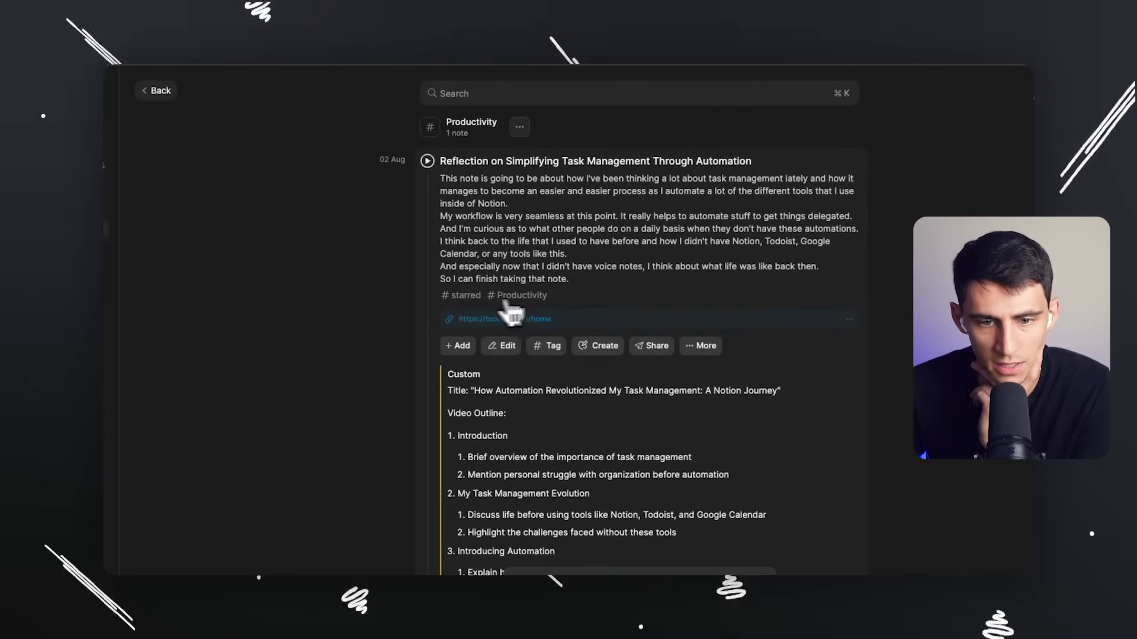
# Add a photo by picking a logo image from the App Logos - BAU folder
pyautogui.click(459, 346)
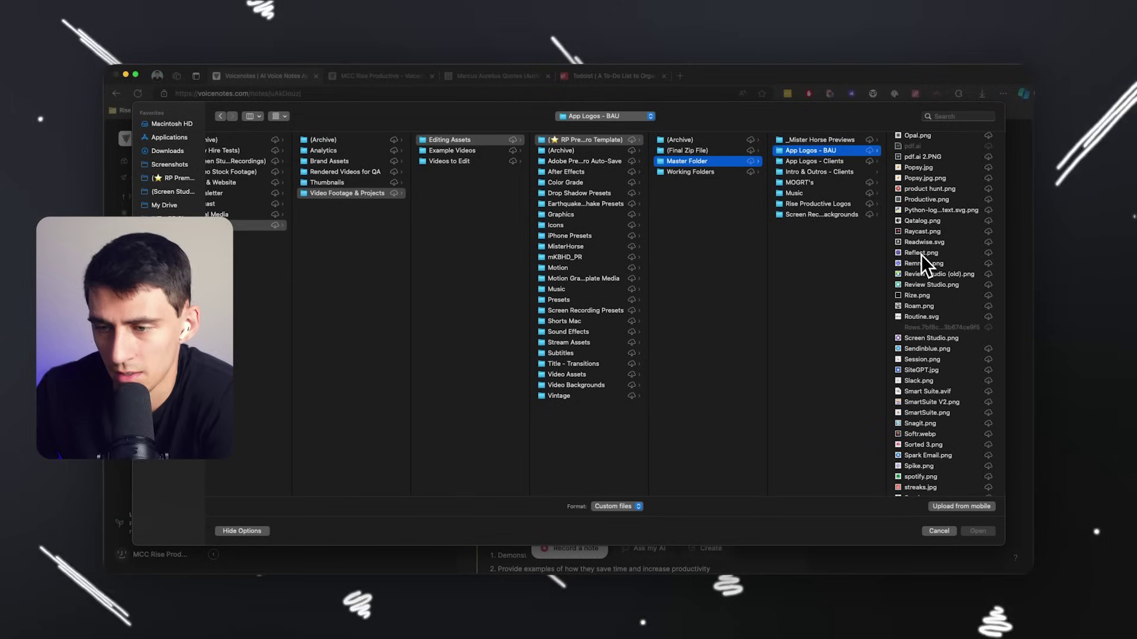
pyautogui.scroll(-2, 921, 258)
pyautogui.scroll(3, 922, 258)
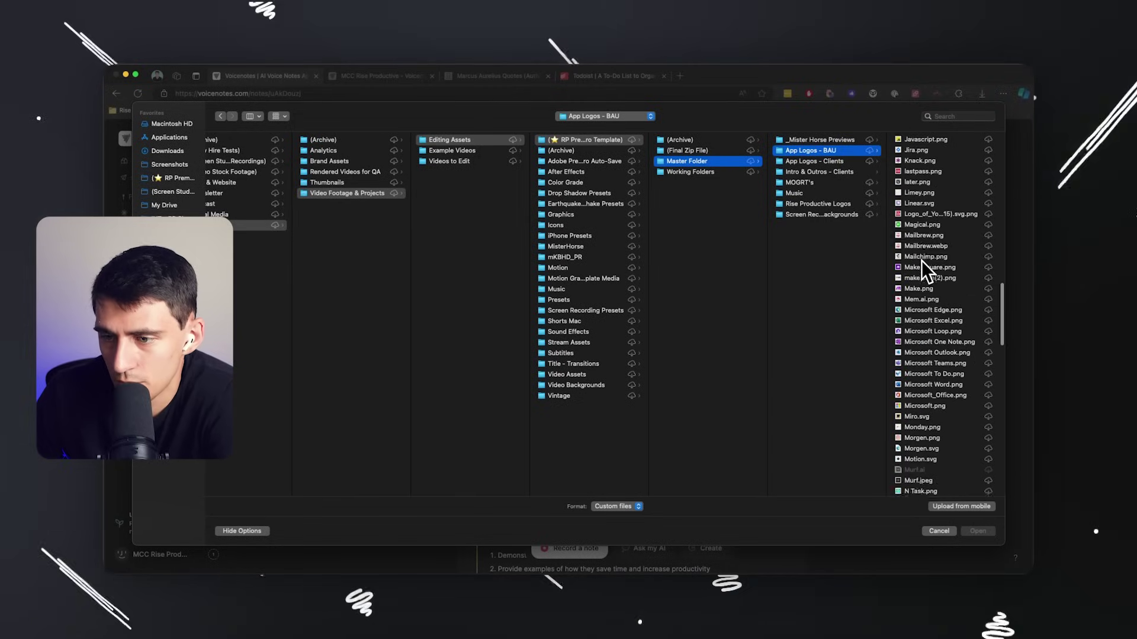
pyautogui.doubleClick(920, 327)
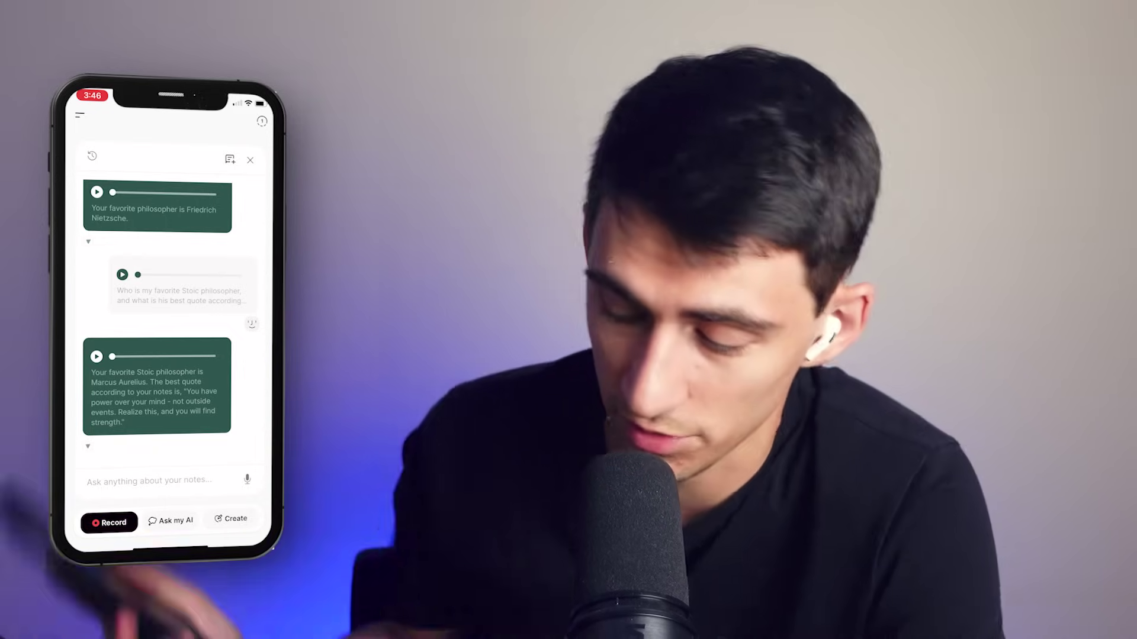
# Read the AI's favourite-Stoic answer, start a fresh chat, and scroll down to the notes
pyautogui.scroll(-1, 169, 308)
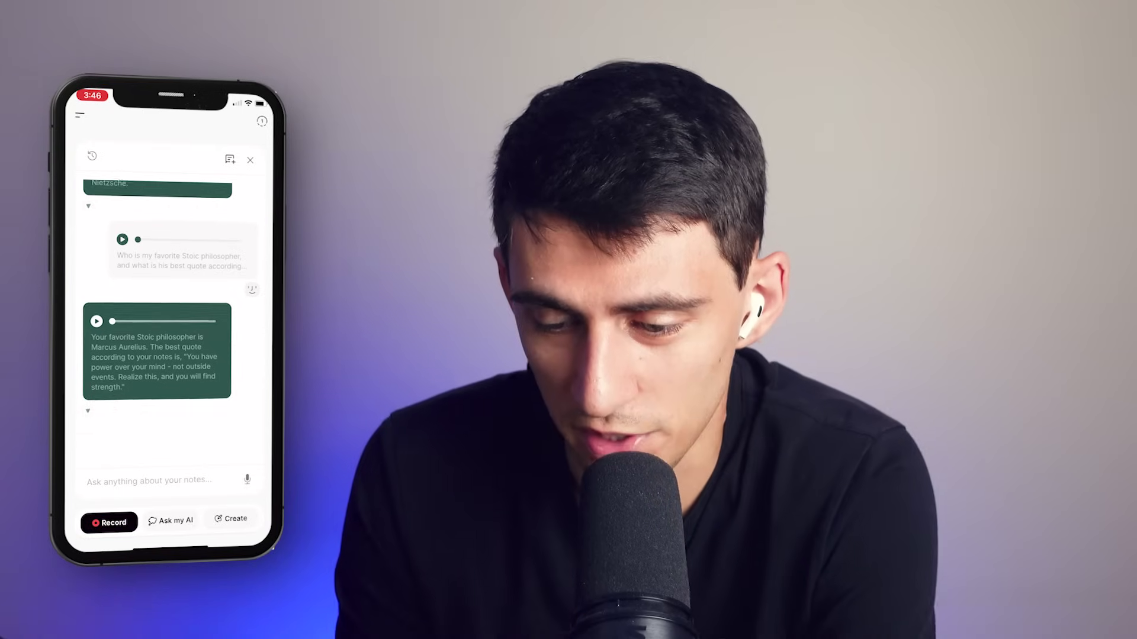
pyautogui.click(230, 159)
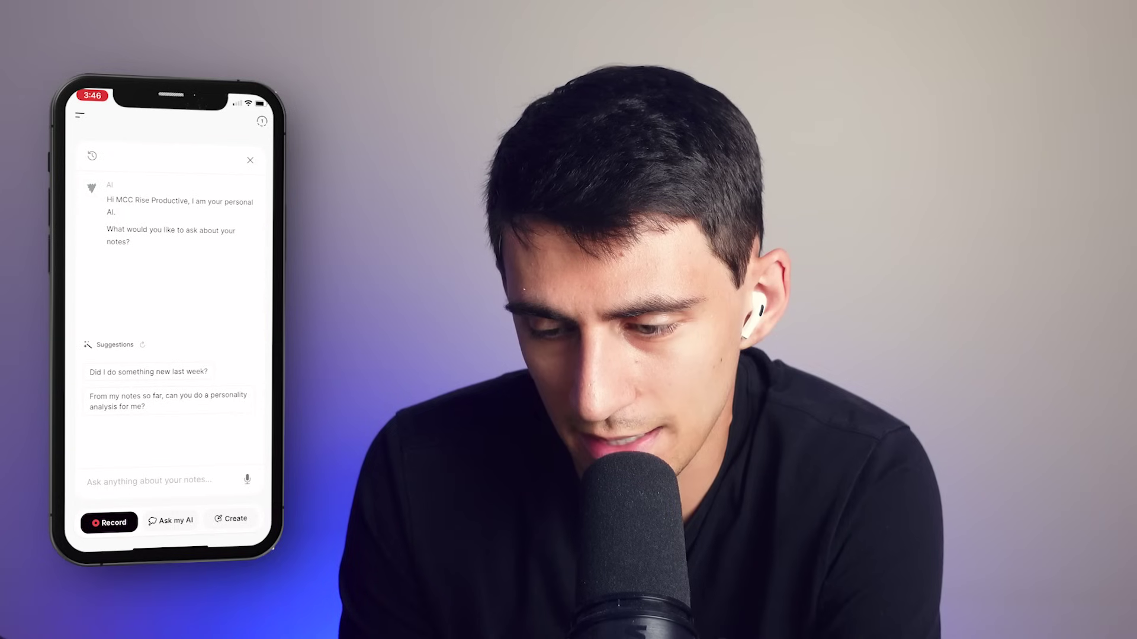
pyautogui.scroll(-5, 169, 325)
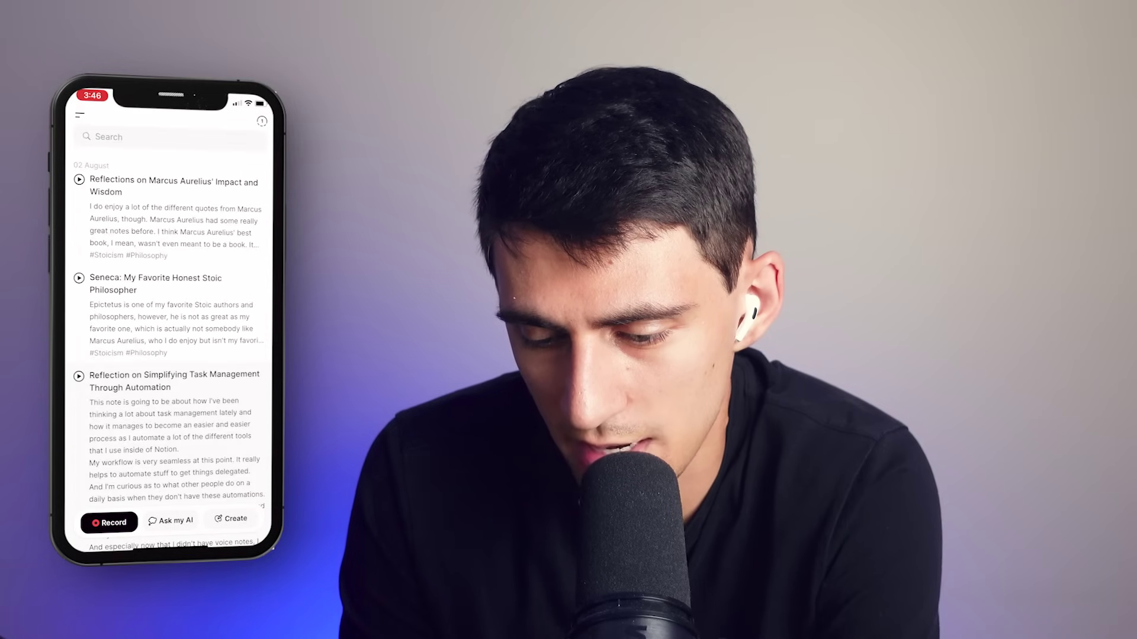
pyautogui.scroll(-2, 169, 326)
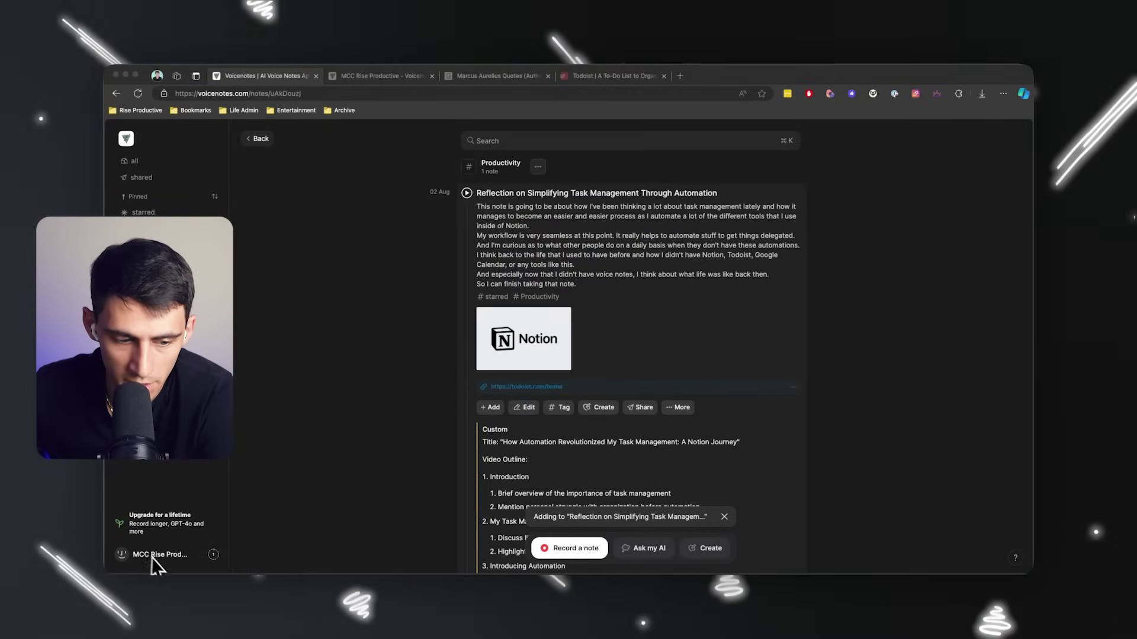
# Open the upgrade plans, pick the $10.00 monthly option, and highlight the Smartest AI models benefit
pyautogui.click(161, 524)
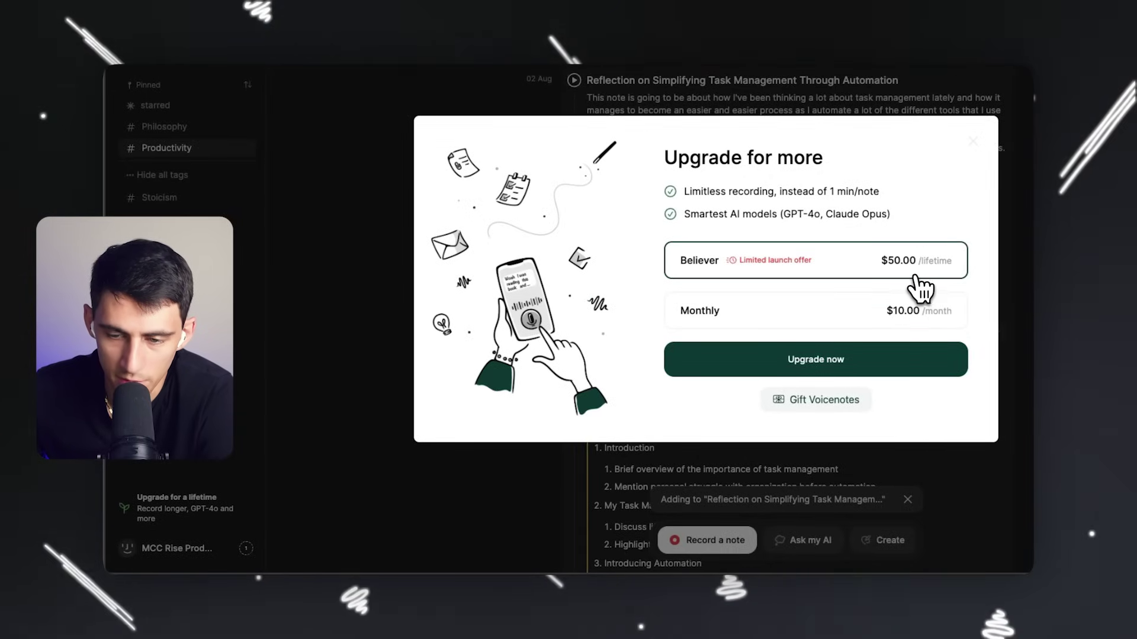
pyautogui.click(844, 312)
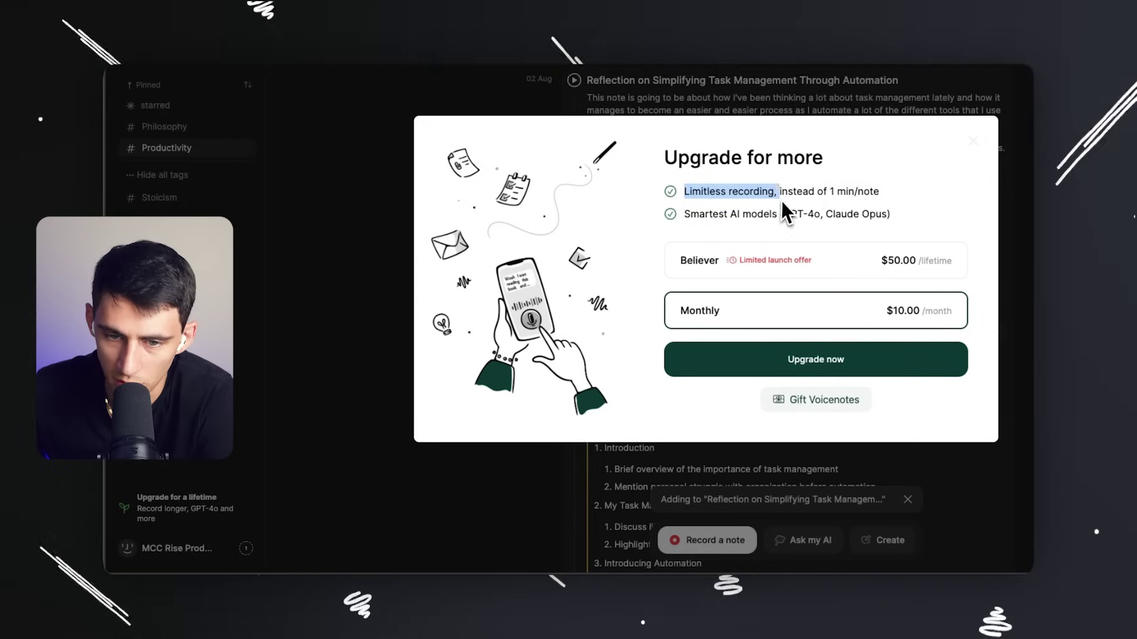
pyautogui.click(742, 218)
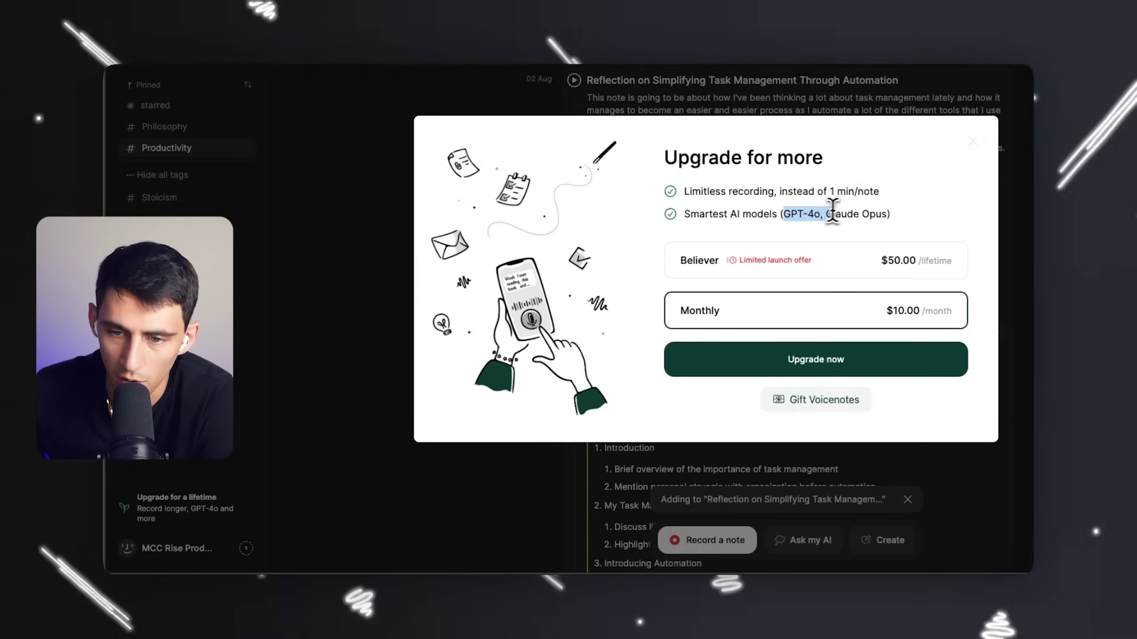
pyautogui.tripleClick(874, 215)
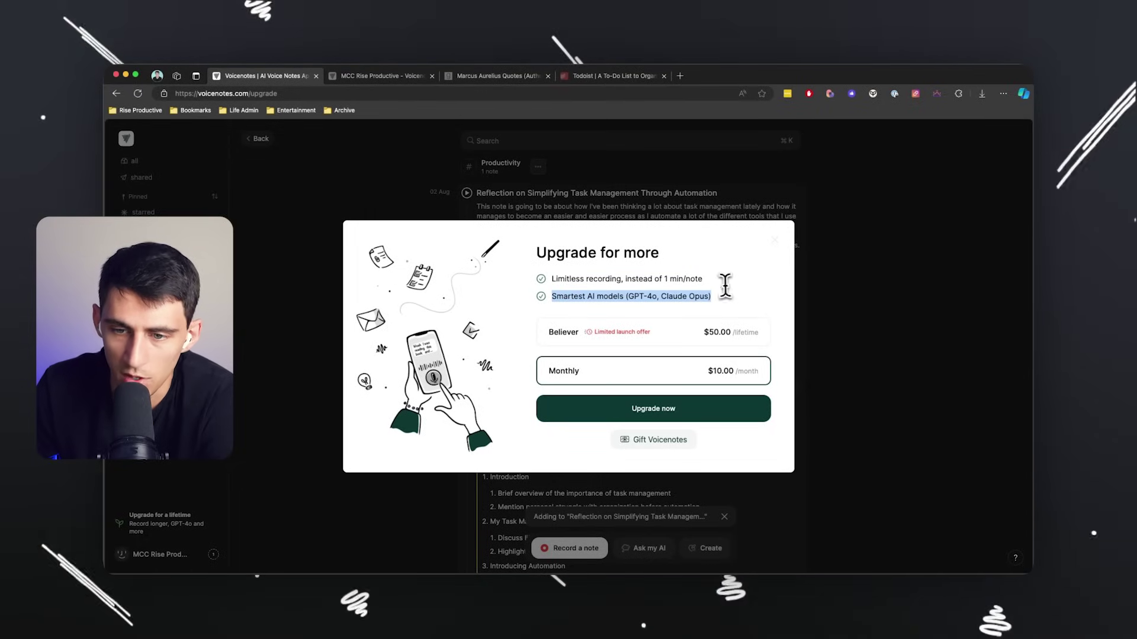
pyautogui.click(689, 296)
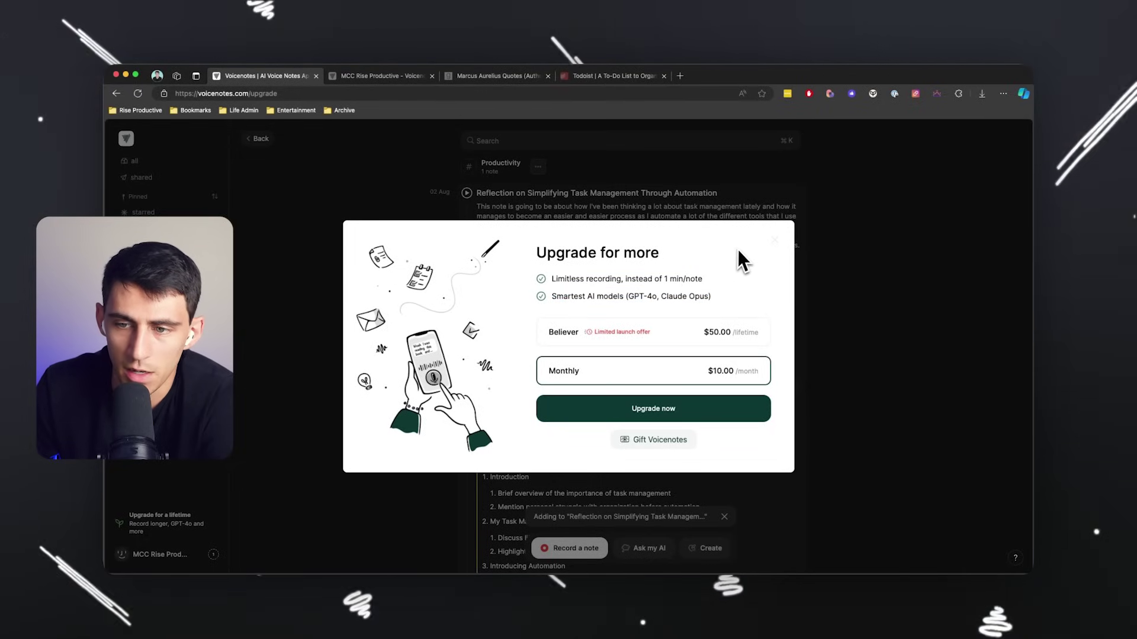